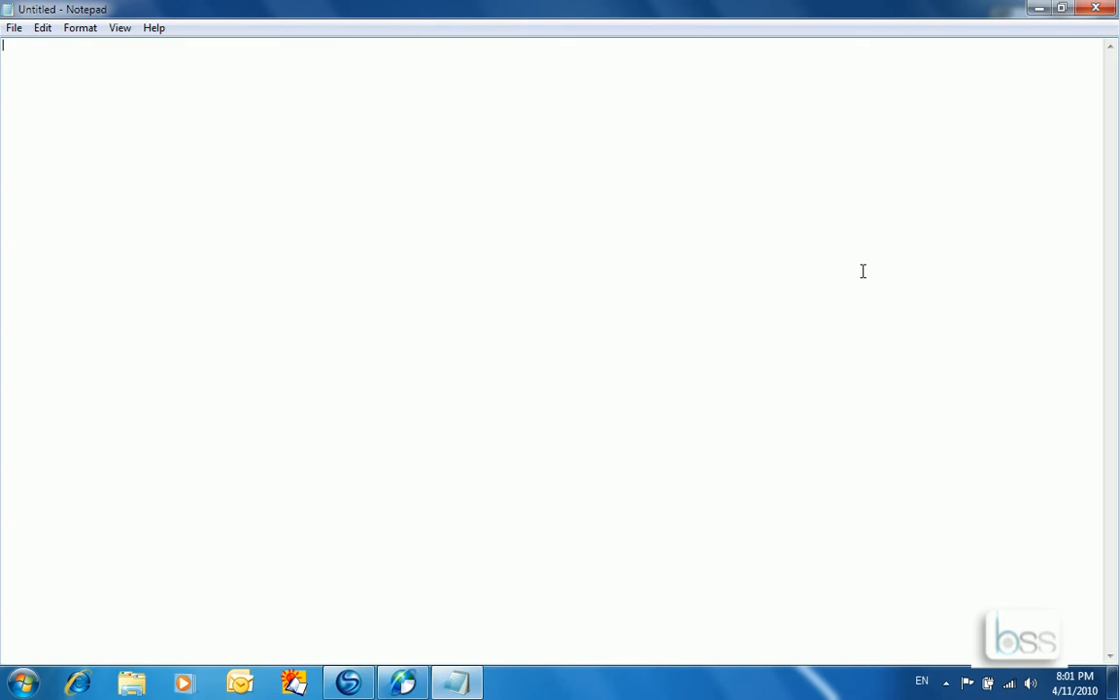
Write "Ky eshte dokumenti i m i pare" in the blank document and correct "i m" to "im i"
type("Ky eshte dokumenti i m  ")
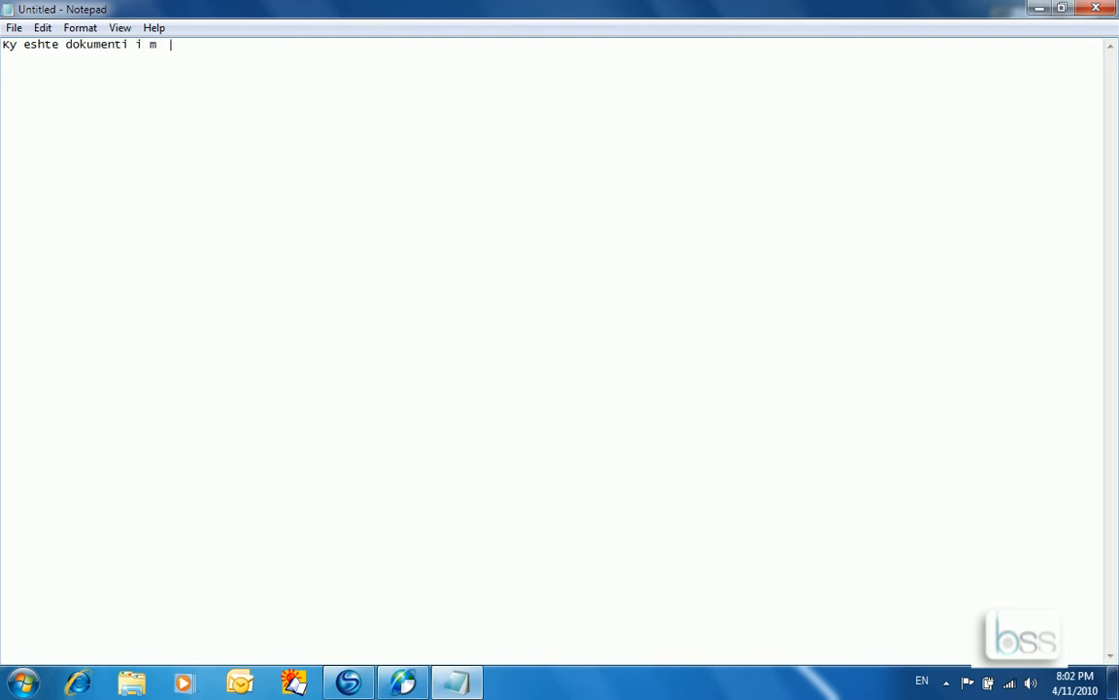
type("i pare")
key("Left")
key("Left")
key("Left")
key("Left")
key("Left")
key("Left")
key("Left")
key("Left")
key("Left")
key("BackSpace")
left_click_drag(150, 46, 145, 45)
left_click(158, 49)
type("i")
Save the document as test123 in the Documents library
left_click(15, 29)
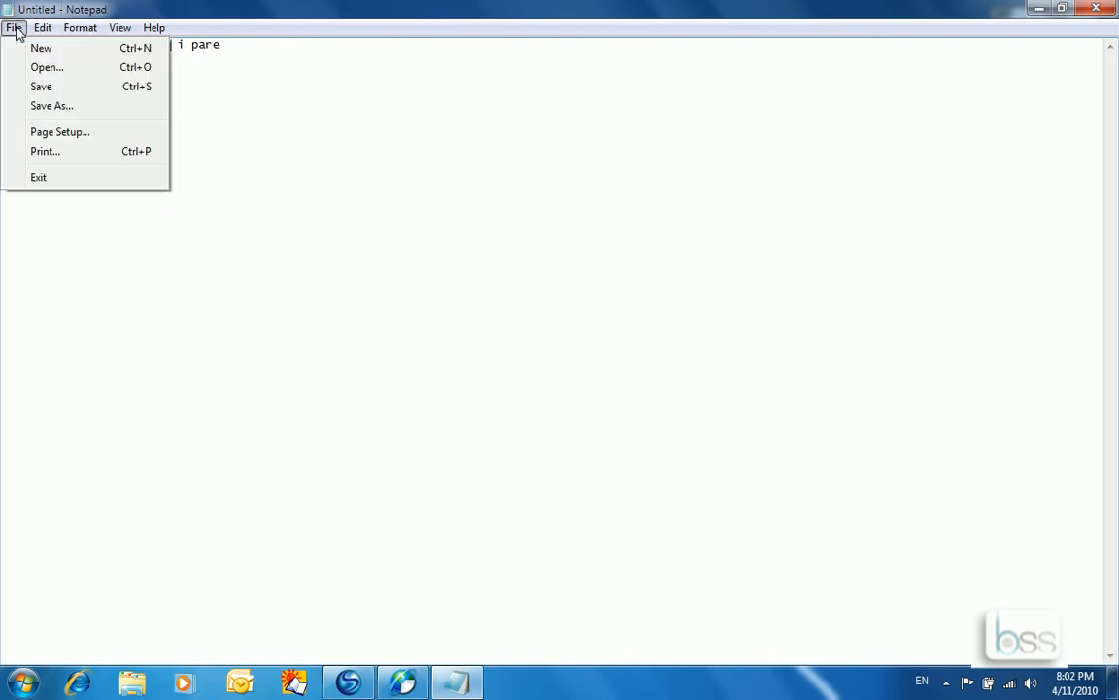
left_click(42, 89)
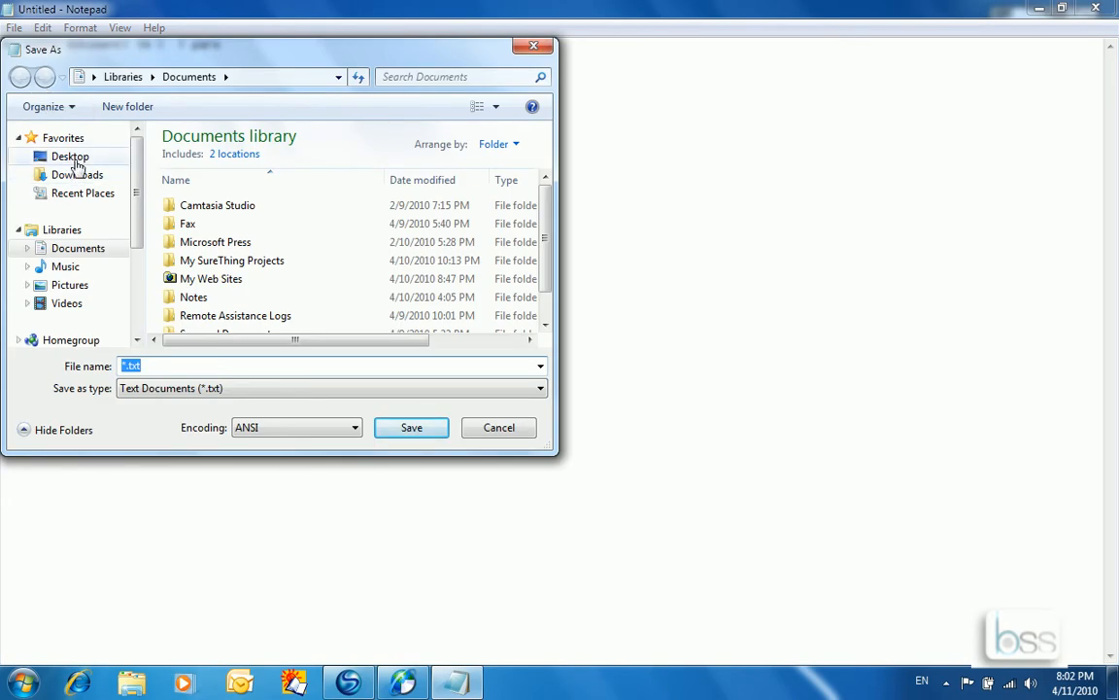
left_click(62, 251)
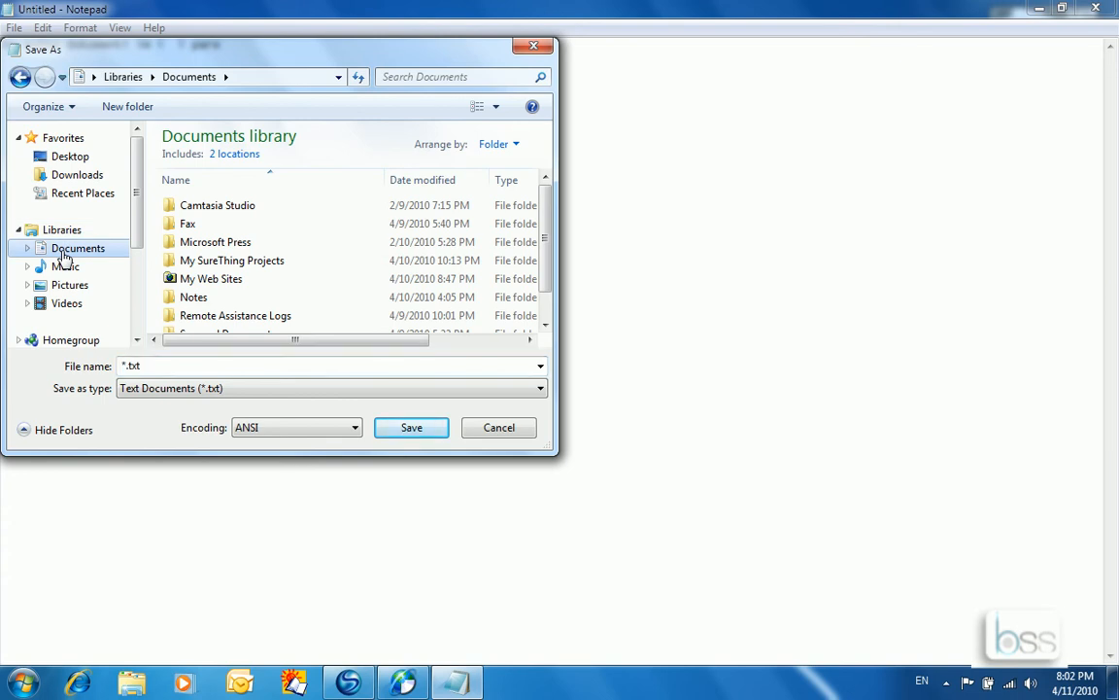
left_click(169, 364)
type("test123")
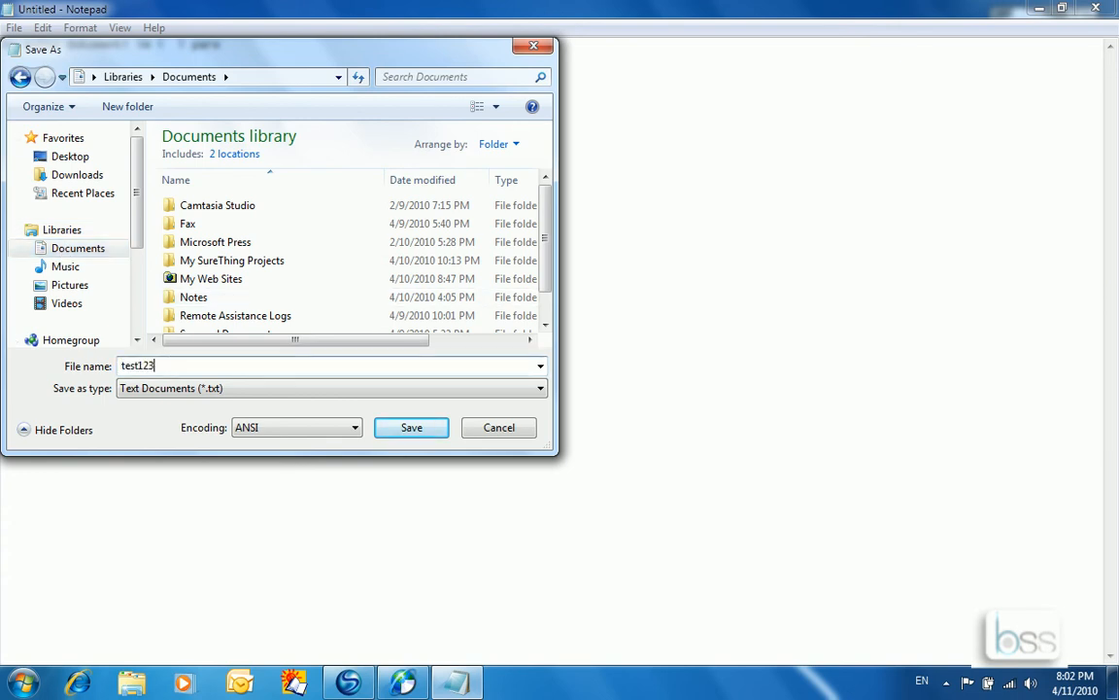
left_click(433, 427)
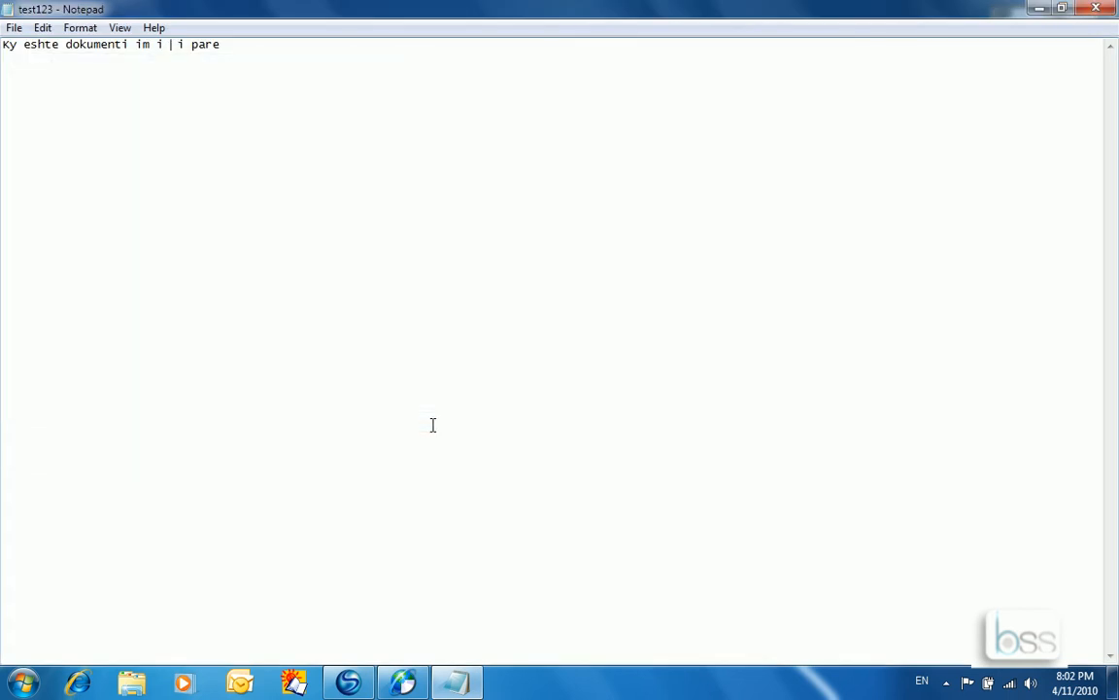
Exit Notepad, then start it again from the Accessories programs and maximize its window
left_click(14, 29)
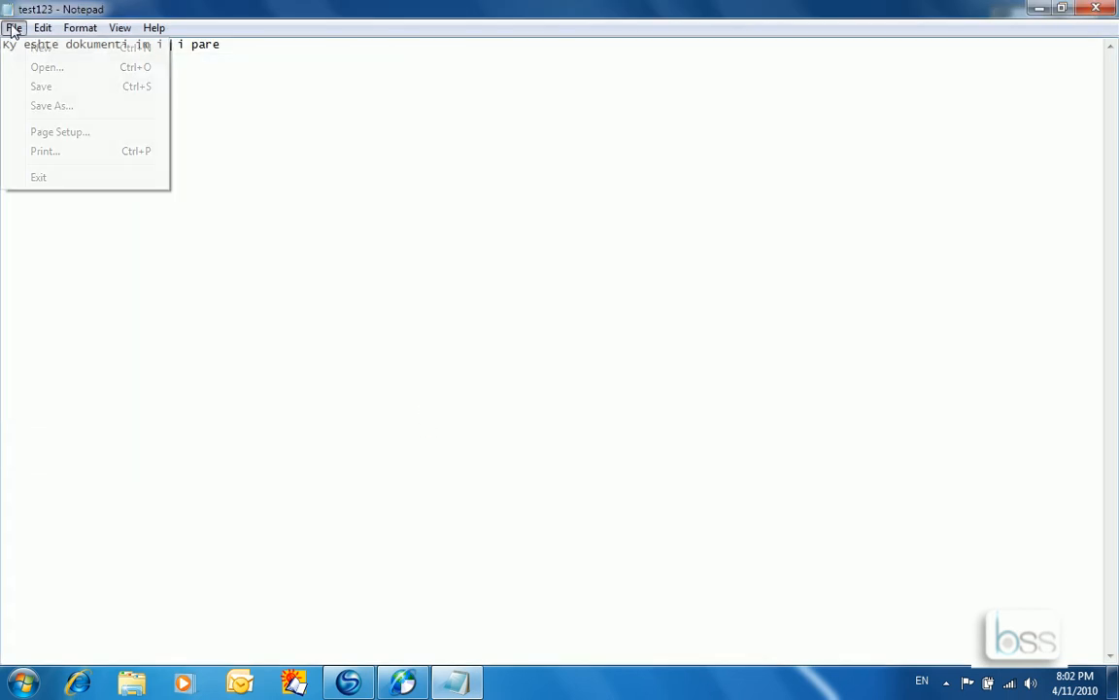
left_click(55, 180)
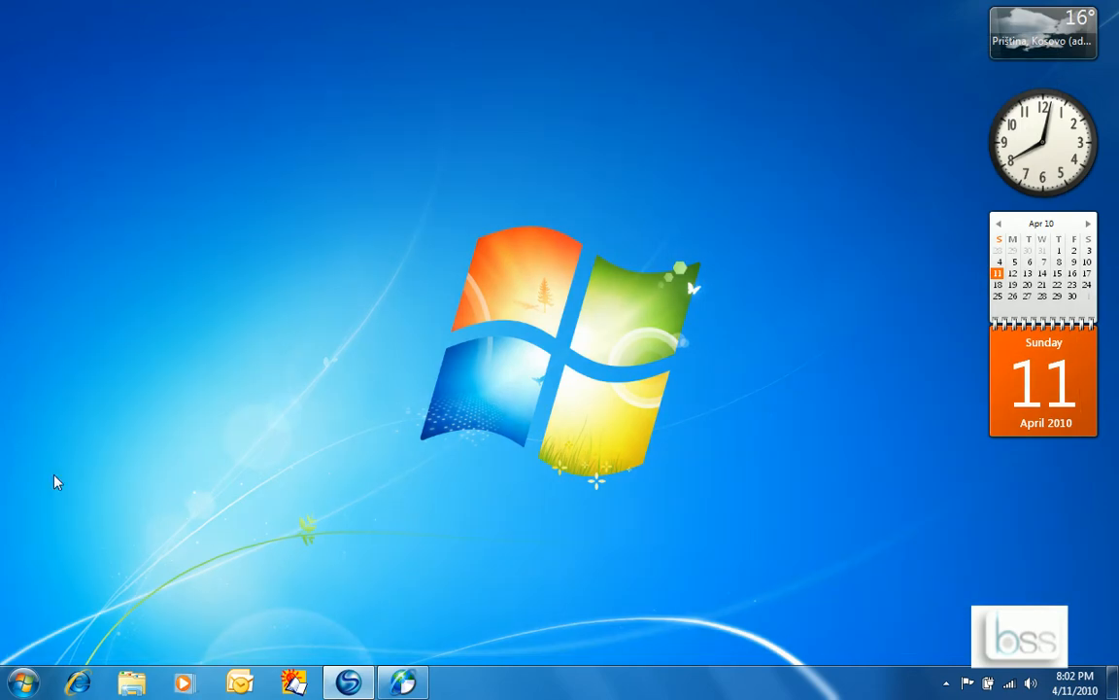
left_click(21, 682)
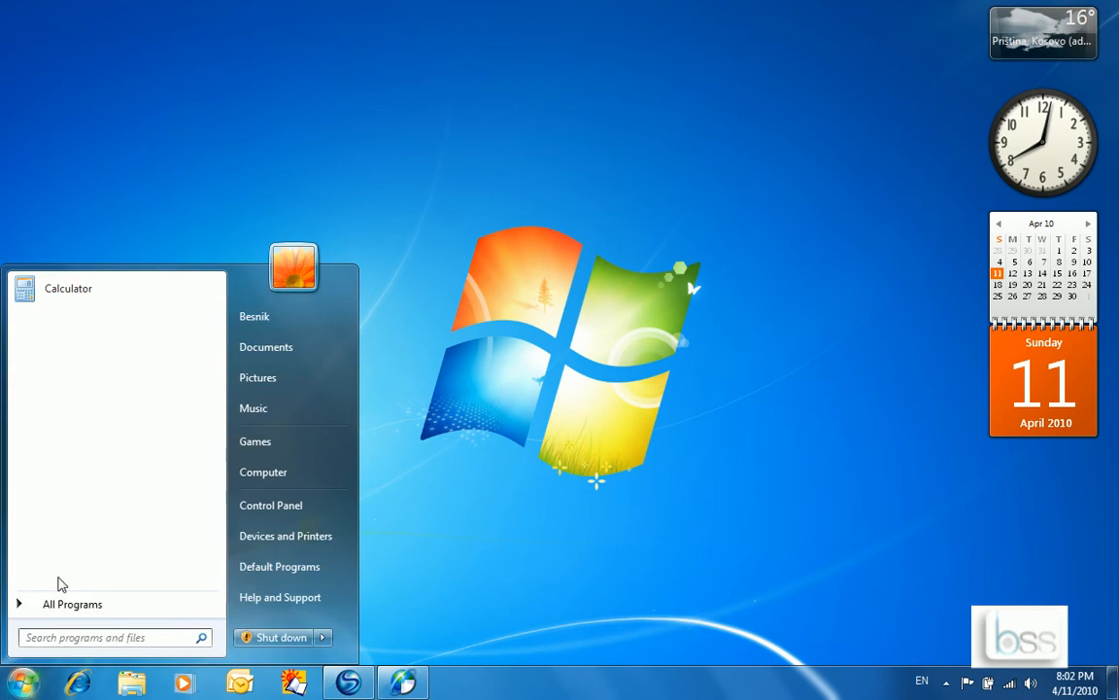
left_click(48, 610)
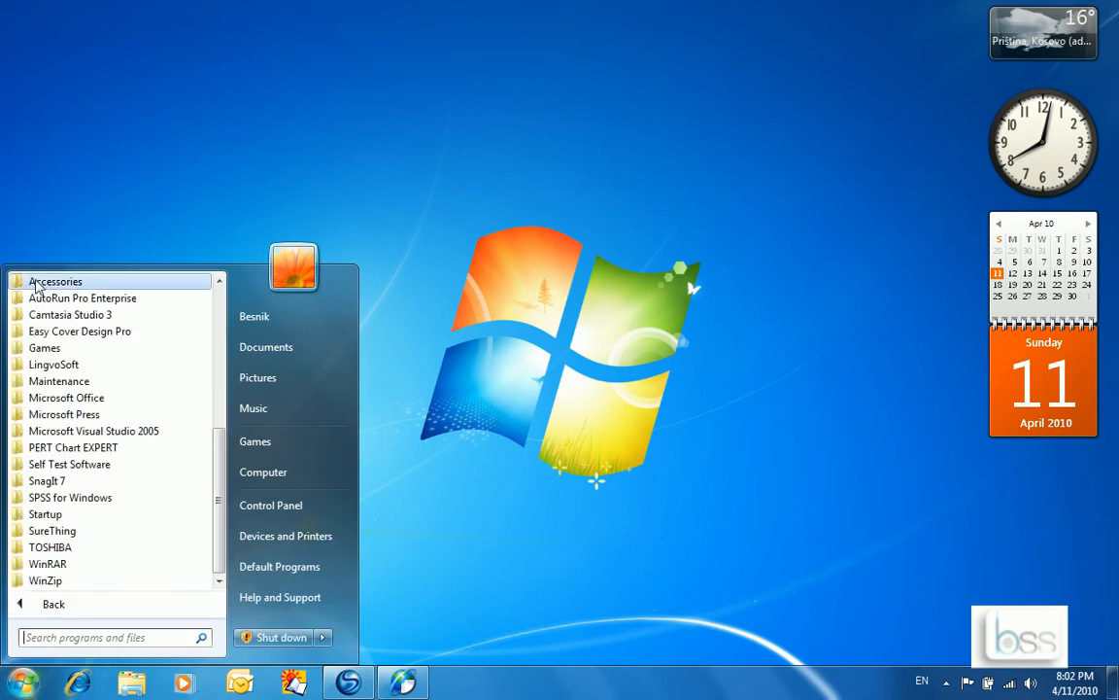
left_click(36, 281)
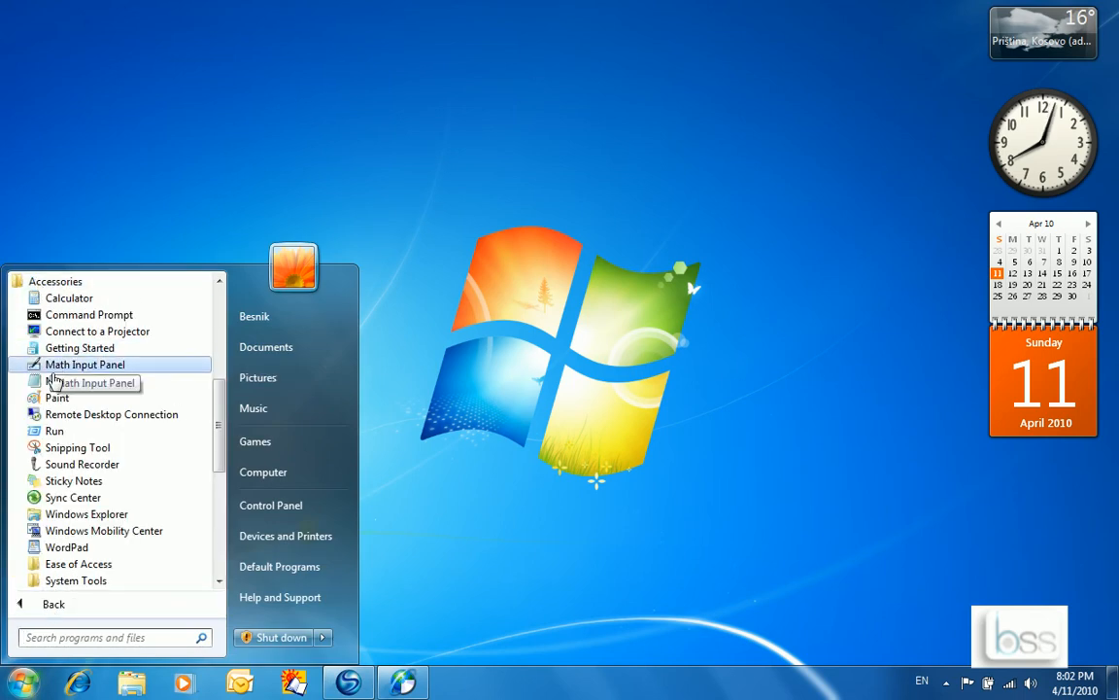
left_click(53, 383)
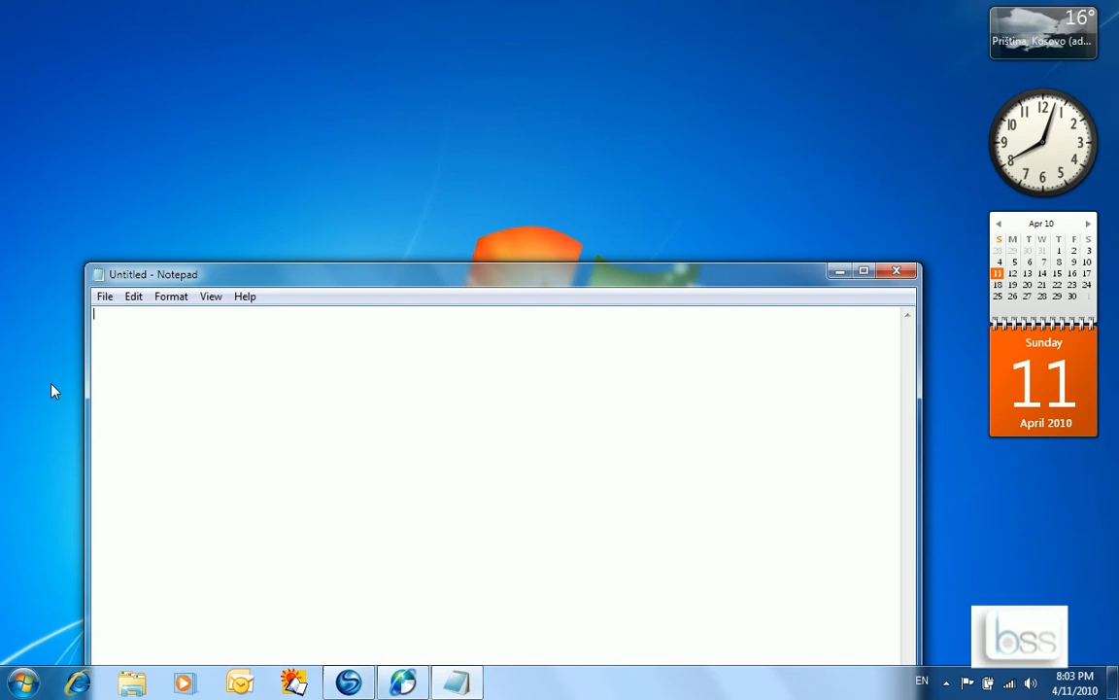
left_click(867, 272)
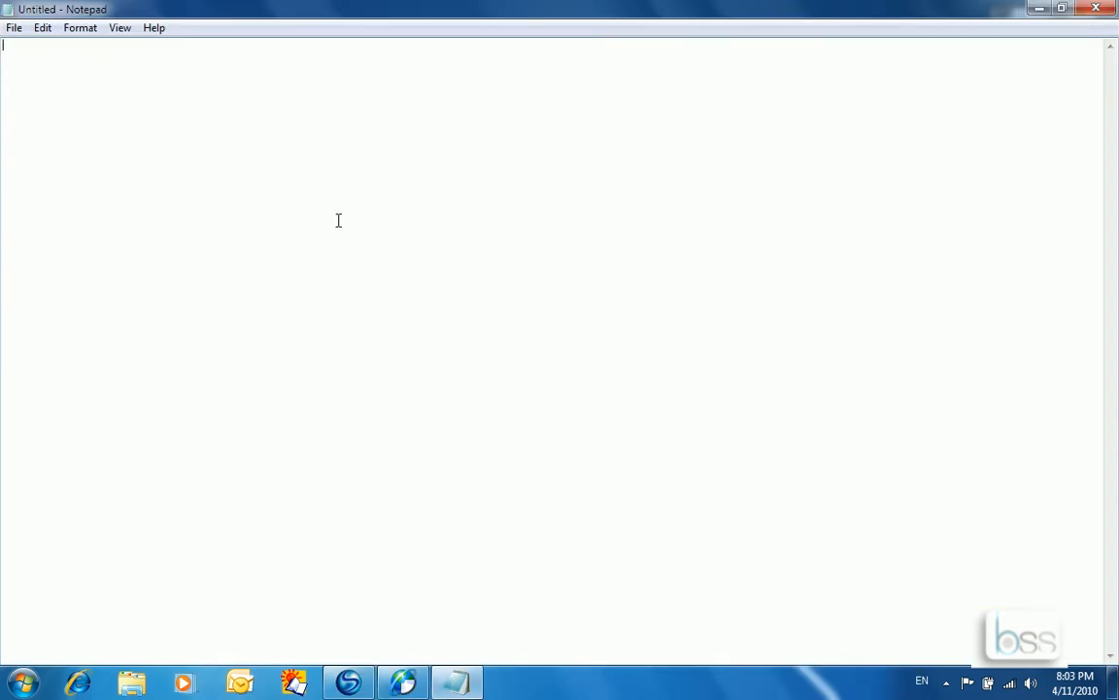
Open the text file test123 from the Documents library
left_click(16, 31)
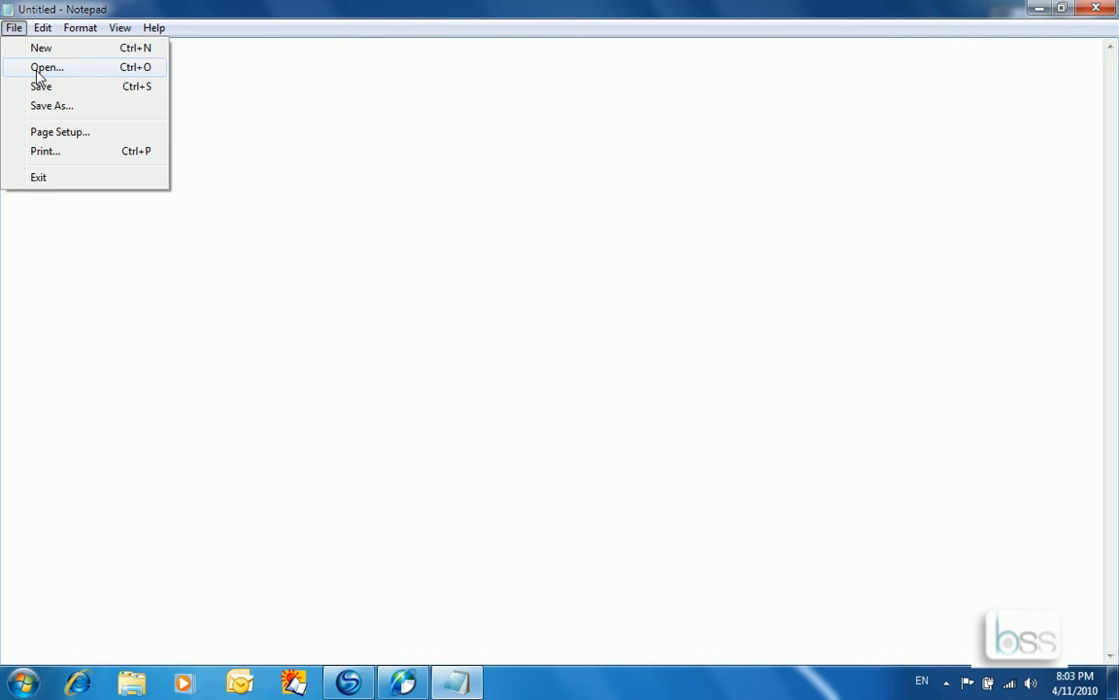
left_click(39, 70)
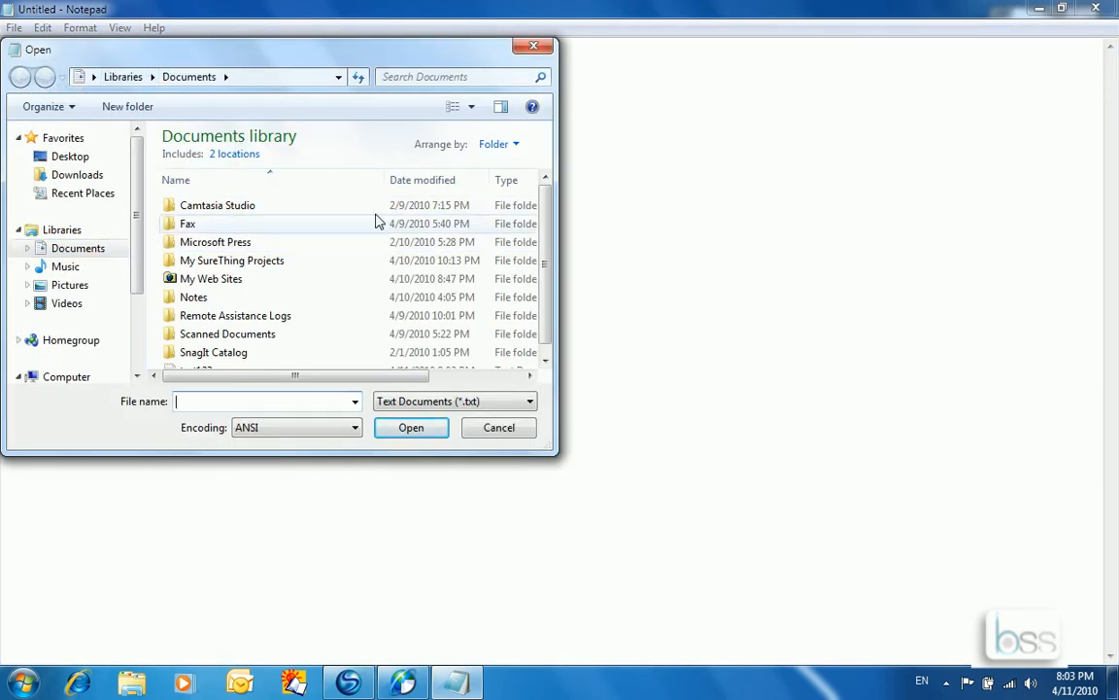
left_click_drag(546, 221, 546, 241)
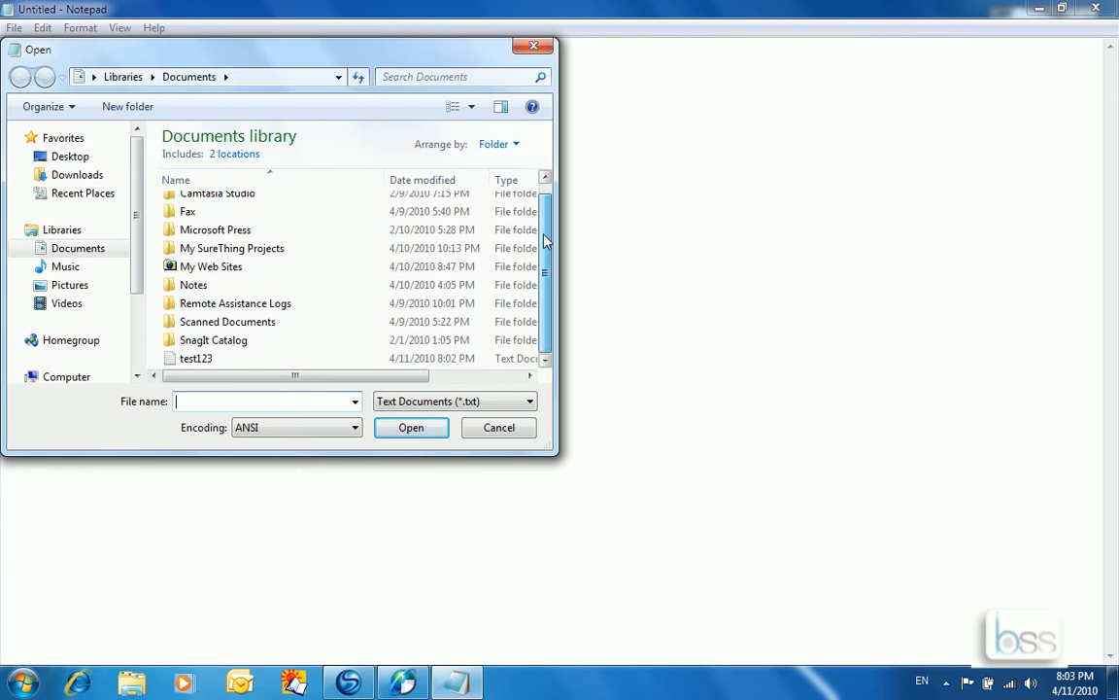
left_click(193, 360)
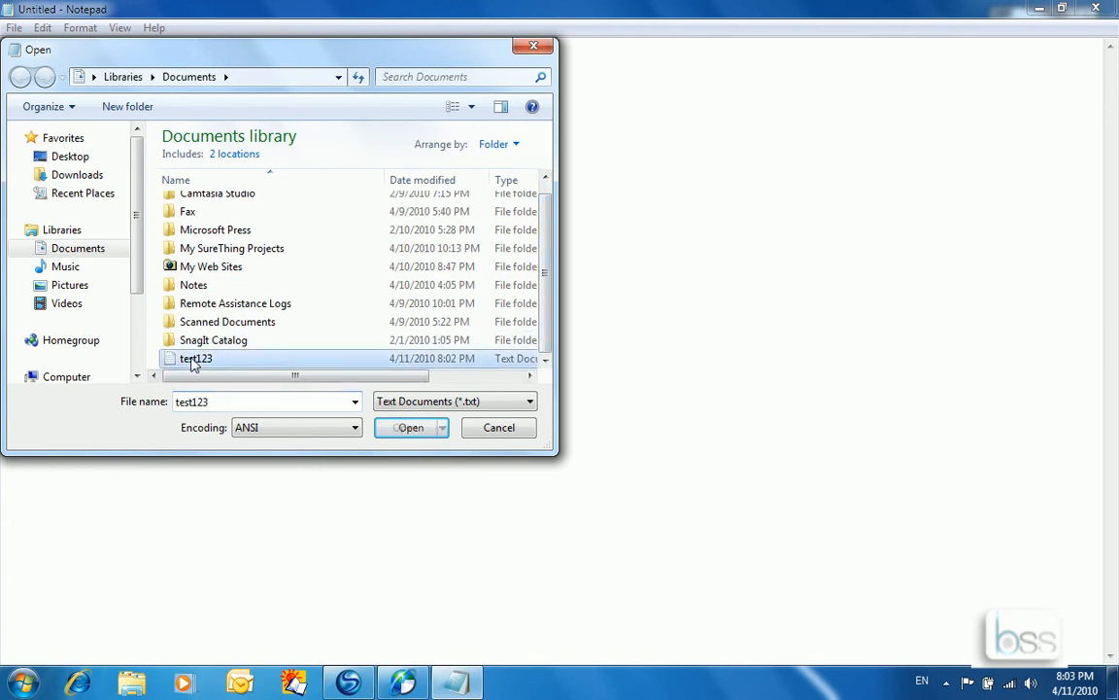
left_click(406, 429)
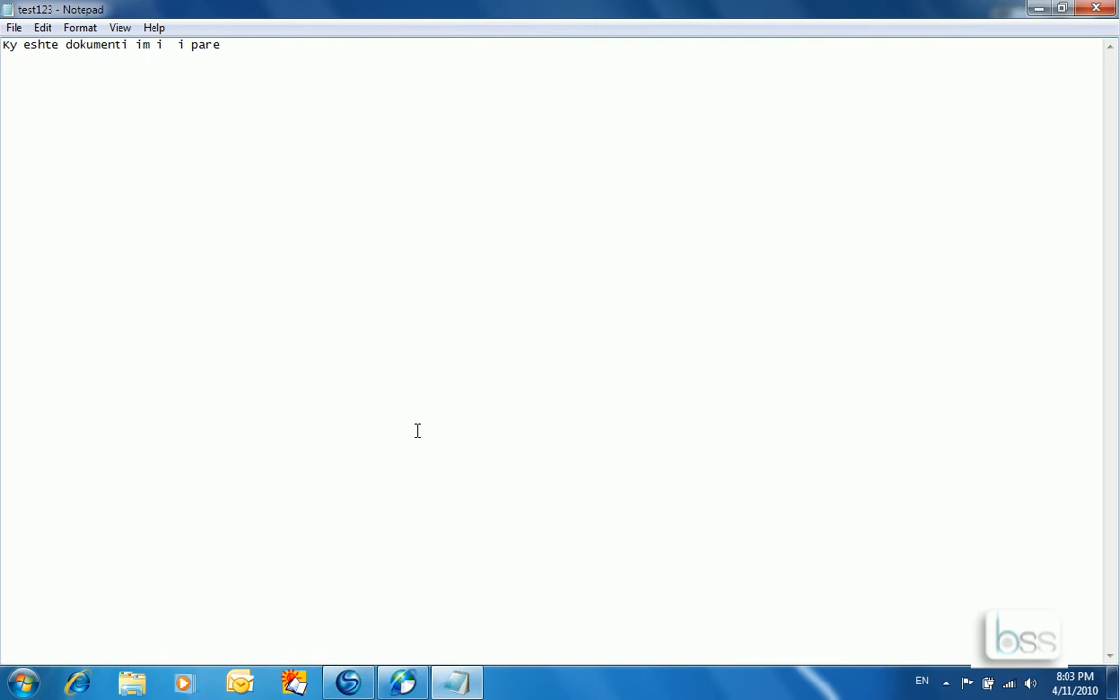
Add a comma after "pare" at the end of the line and save the change to the same file
left_click(269, 49)
type(",")
left_click(14, 29)
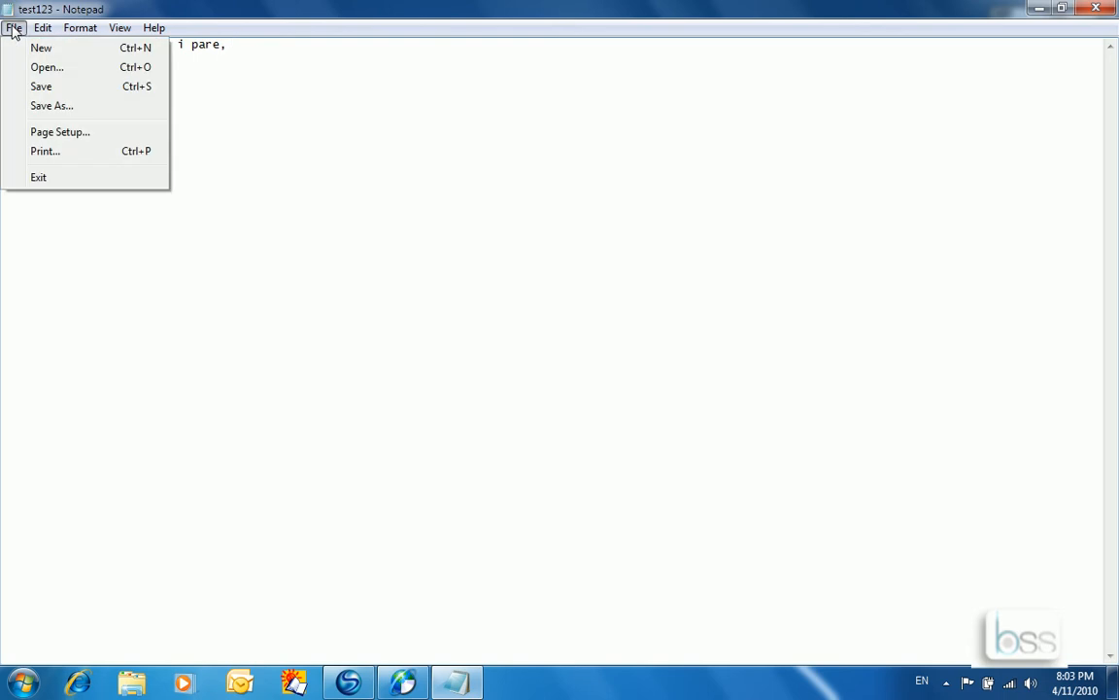
left_click(37, 88)
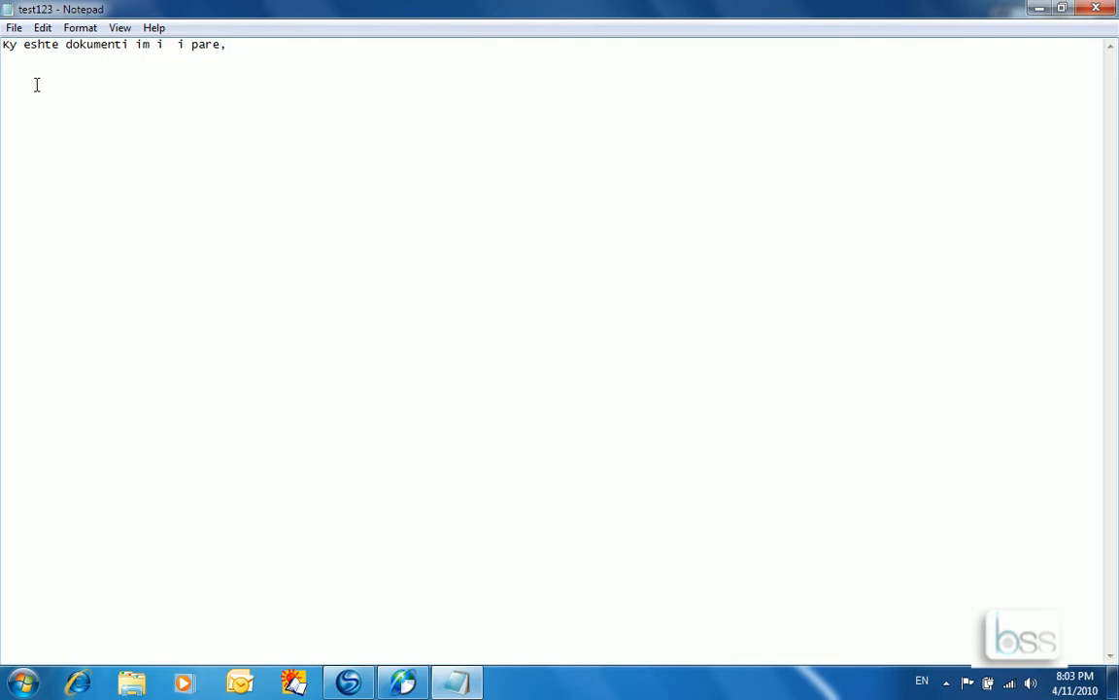
Save a copy of the document under the new name "DOKUMENTI 1" in the Documents library
left_click(17, 29)
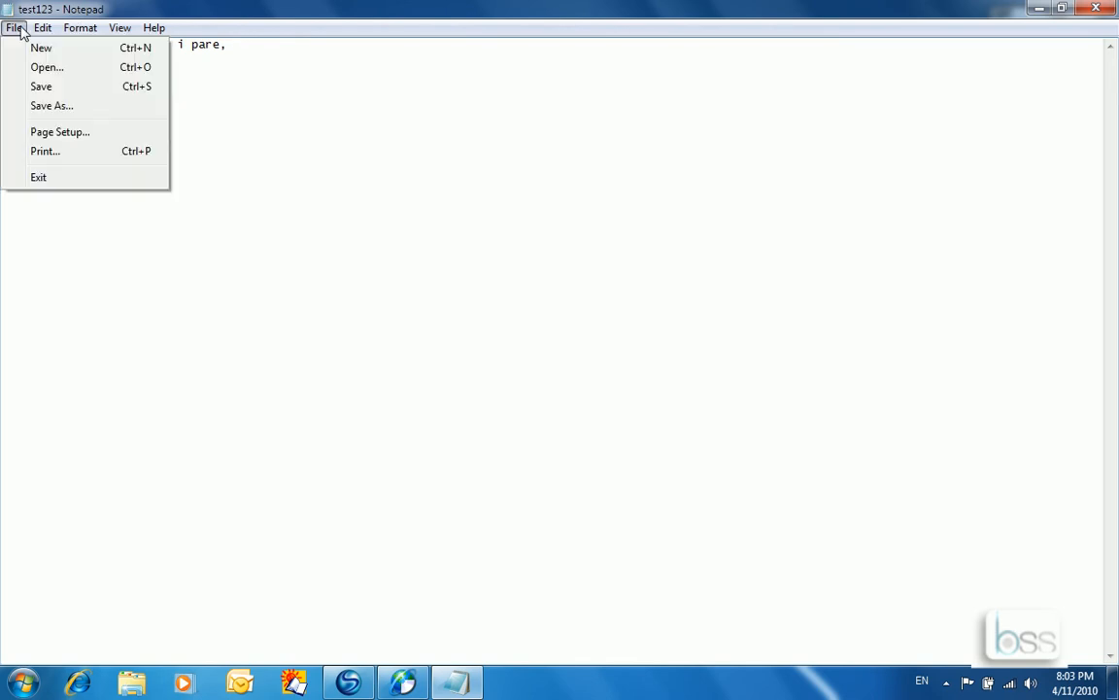
left_click(39, 107)
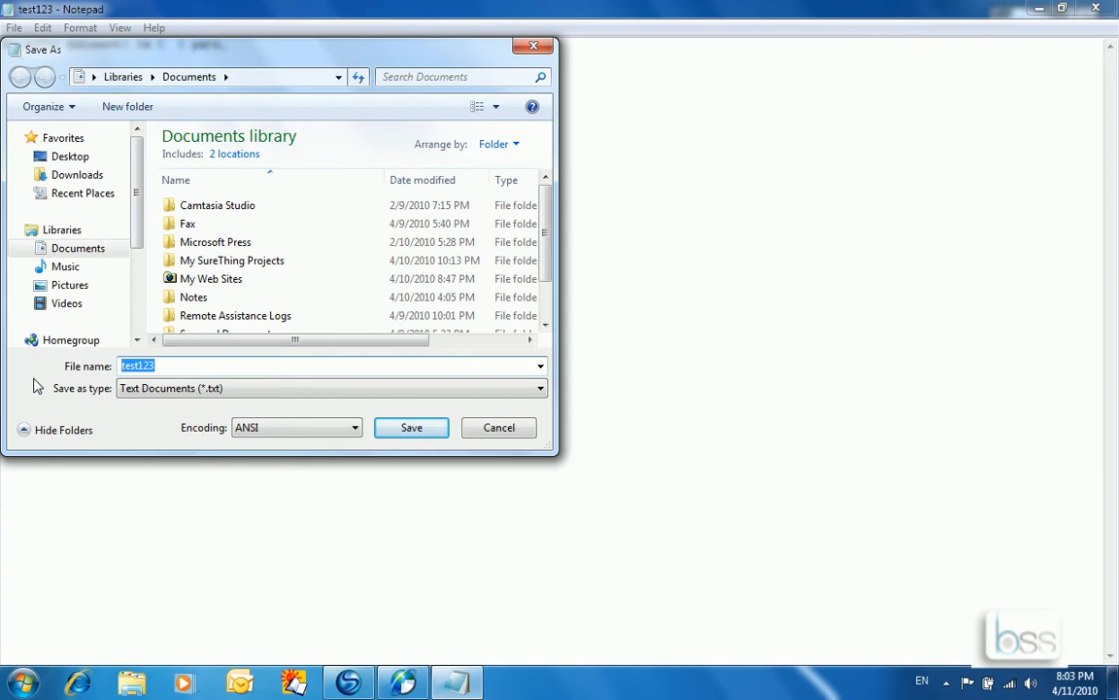
type("DOKUMENTI1")
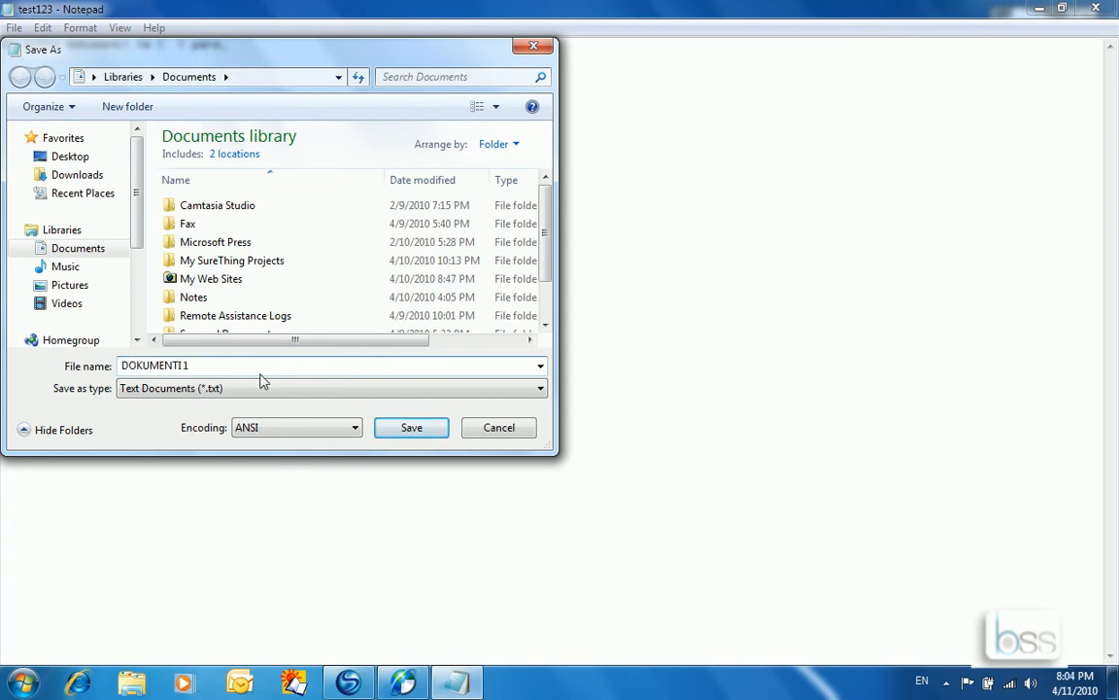
left_click(418, 428)
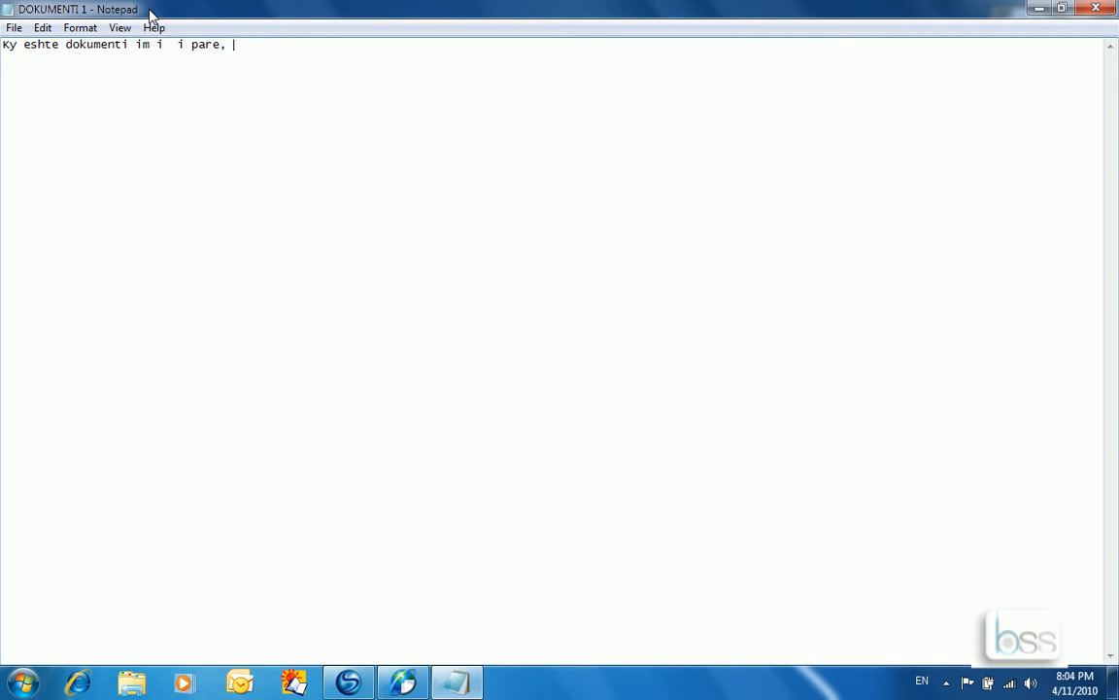
Set the page setup's paper size to A4, keeping the default tray and the existing margins
left_click(17, 28)
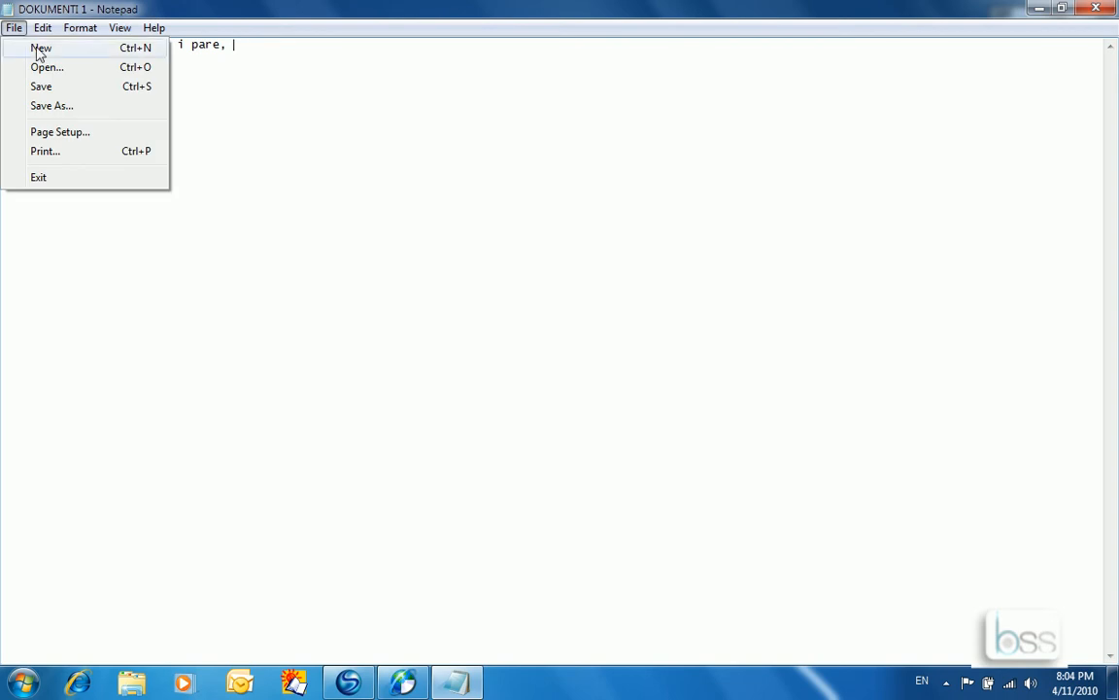
left_click(41, 132)
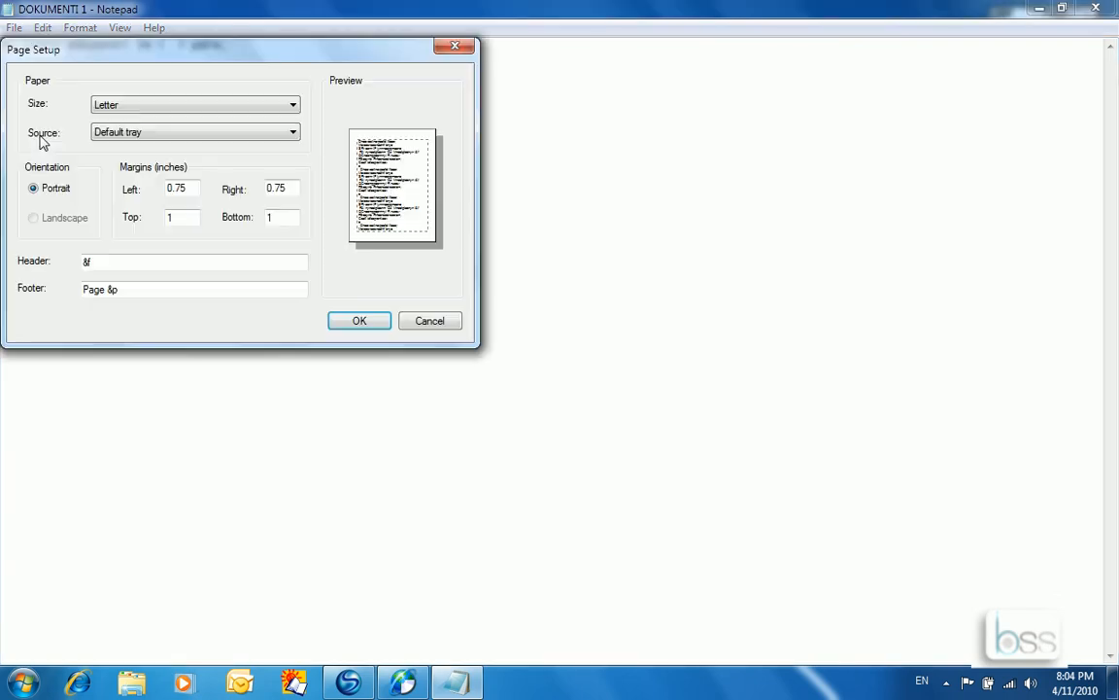
left_click(291, 106)
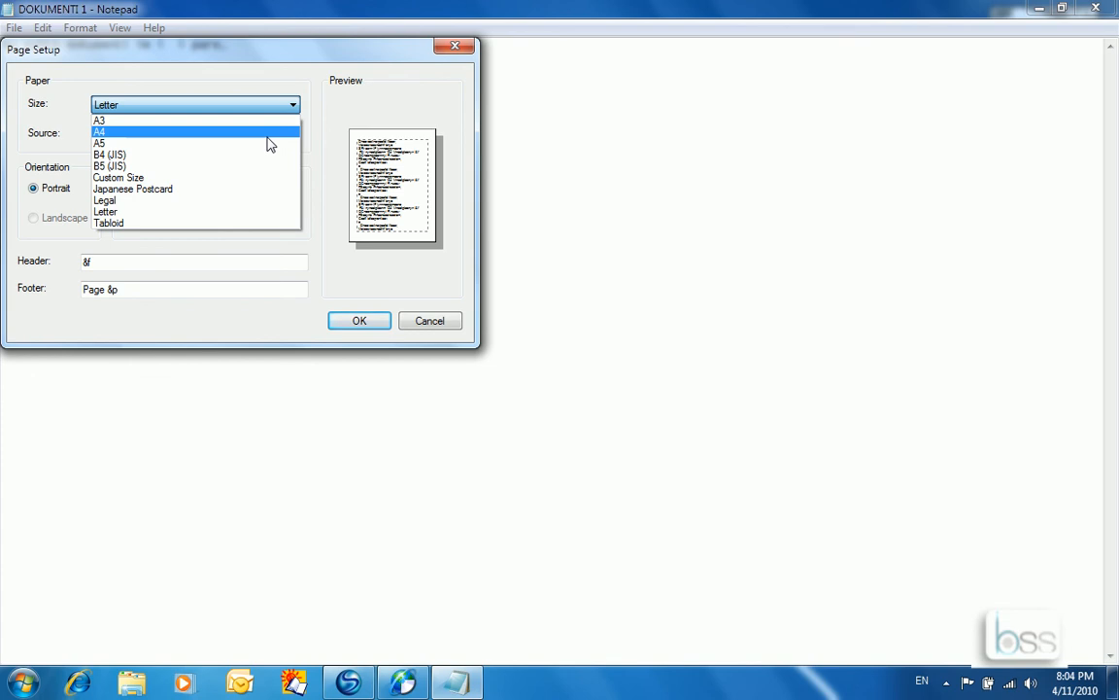
left_click(268, 135)
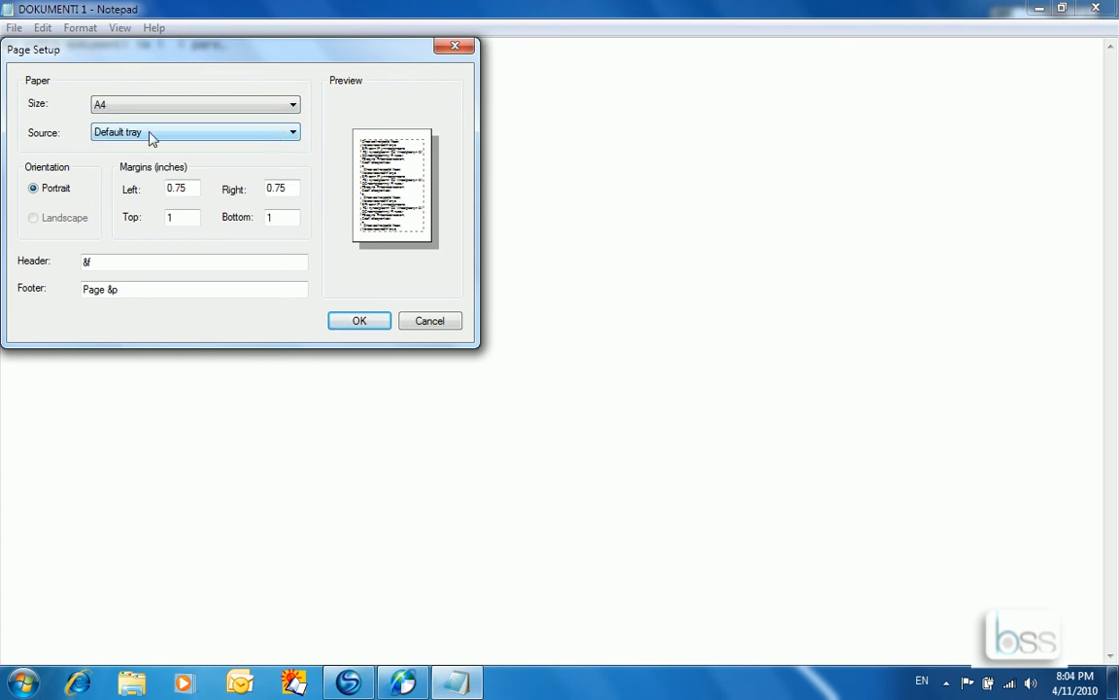
left_click(295, 134)
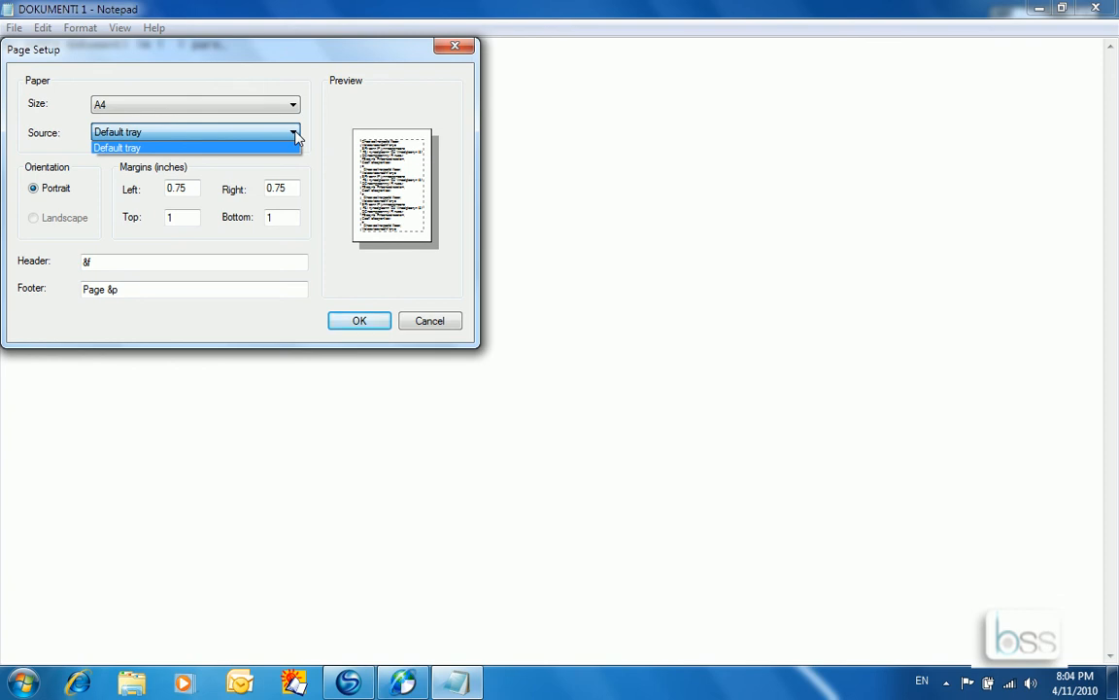
left_click(294, 133)
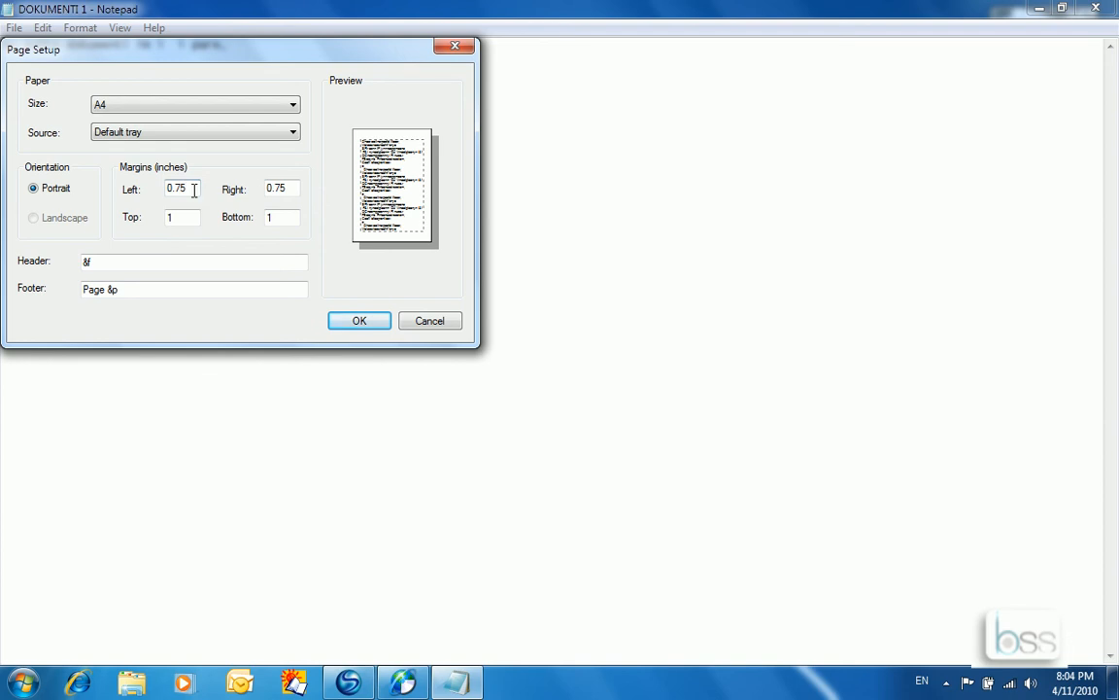
left_click(273, 188)
left_click(190, 217)
left_click(279, 217)
left_click(352, 322)
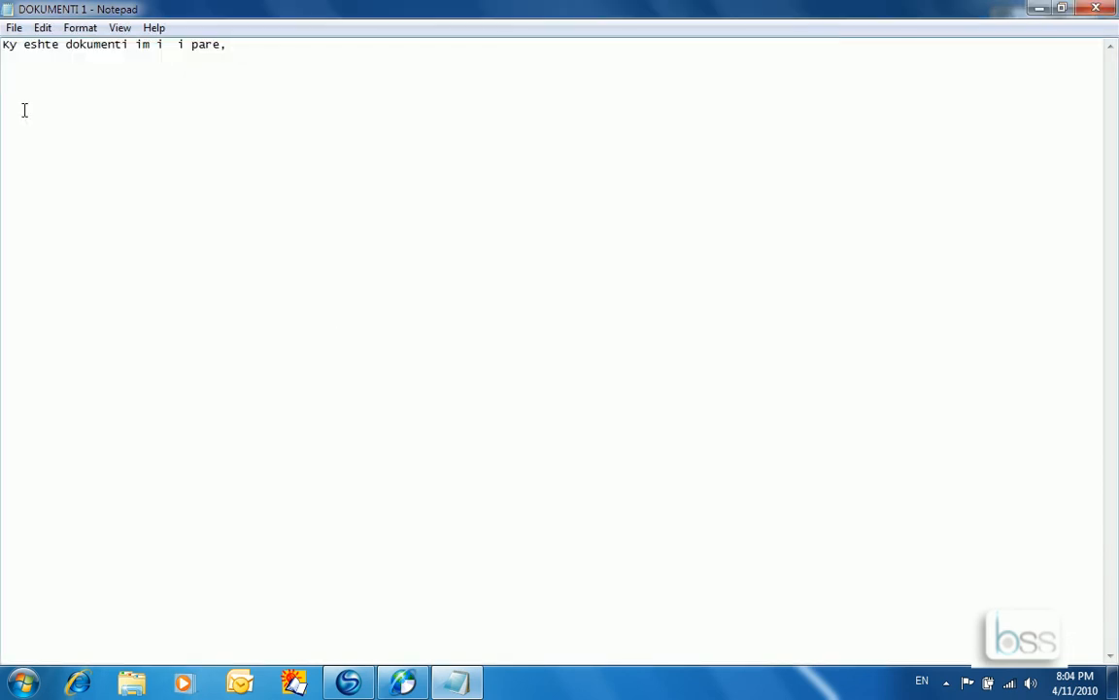
Review the print options for the document and close them without printing
left_click(14, 28)
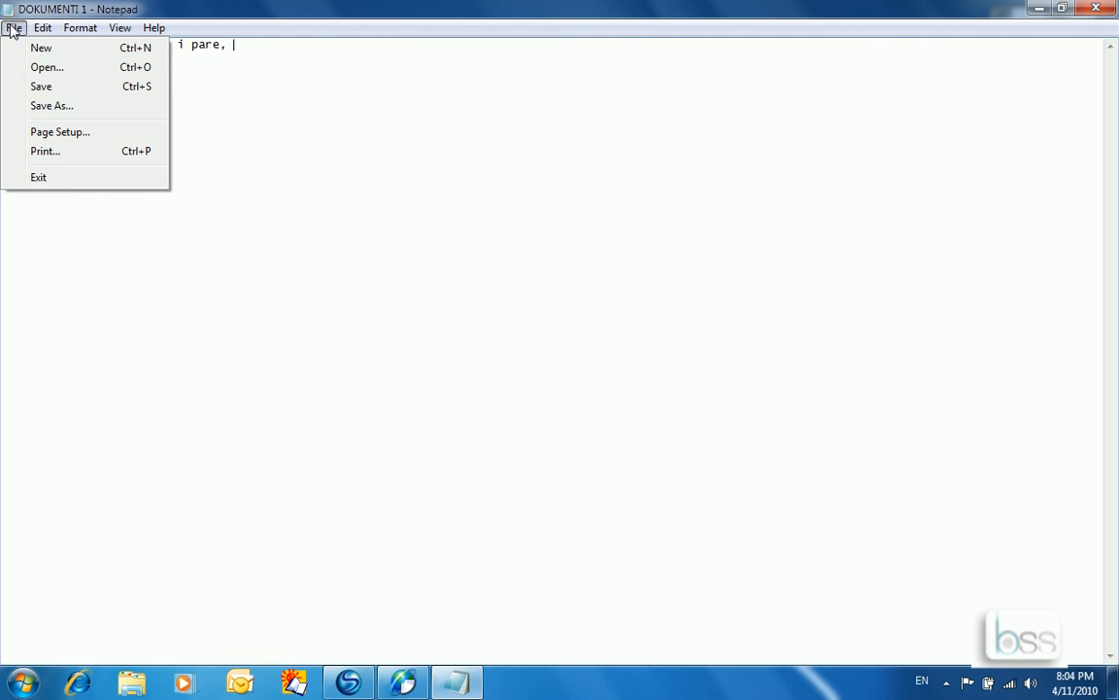
left_click(70, 151)
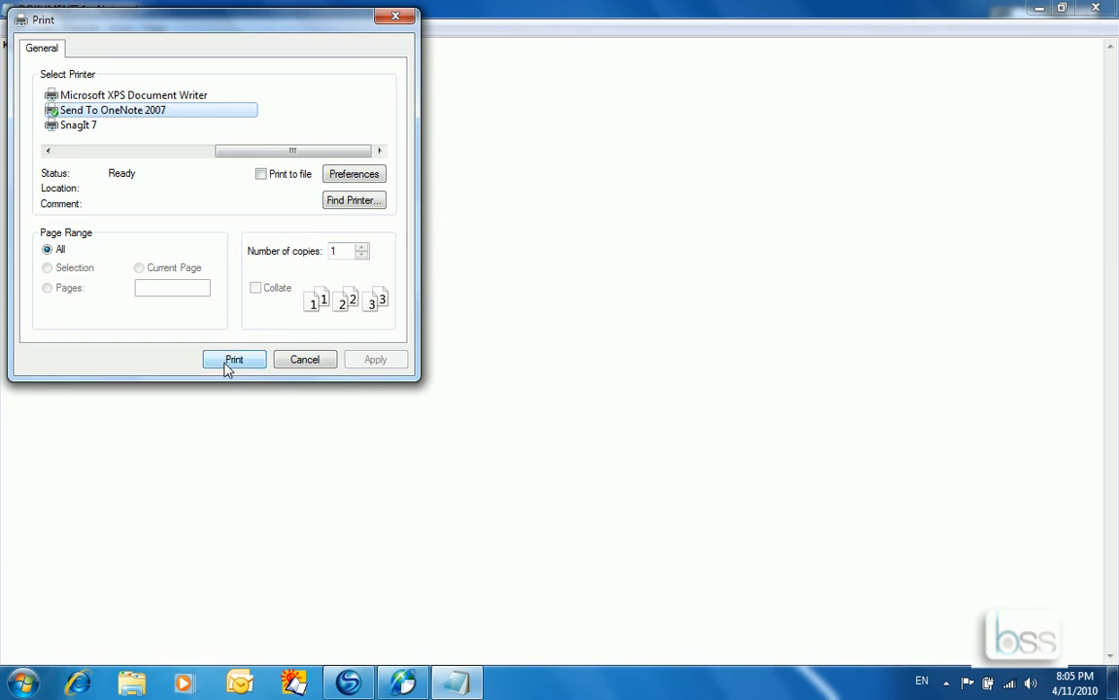
left_click(317, 362)
left_click(43, 27)
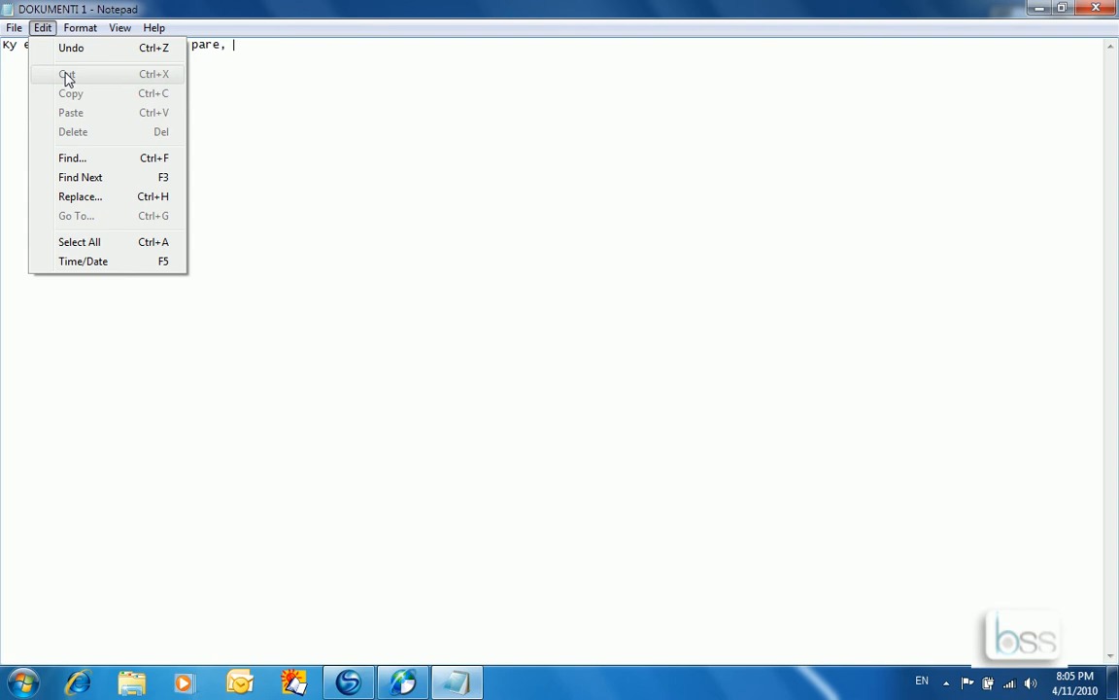
left_click(296, 83)
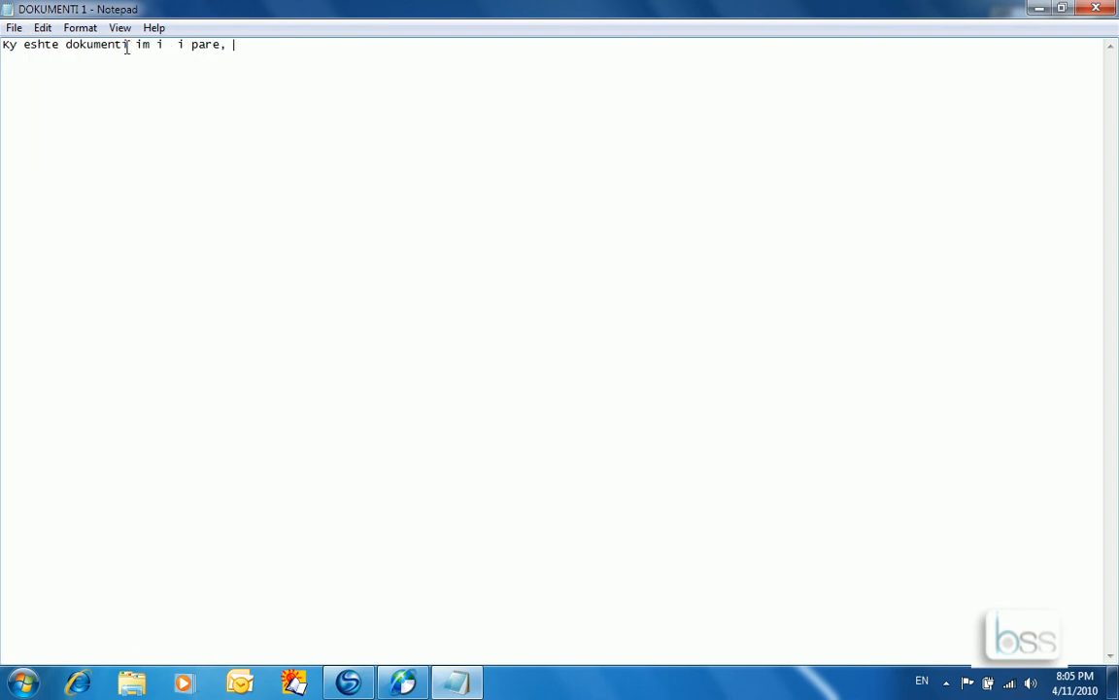
Move the word "dokumenti" from the middle of the sentence to the end of the line using cut and paste
left_click_drag(129, 46, 74, 52)
left_click(42, 28)
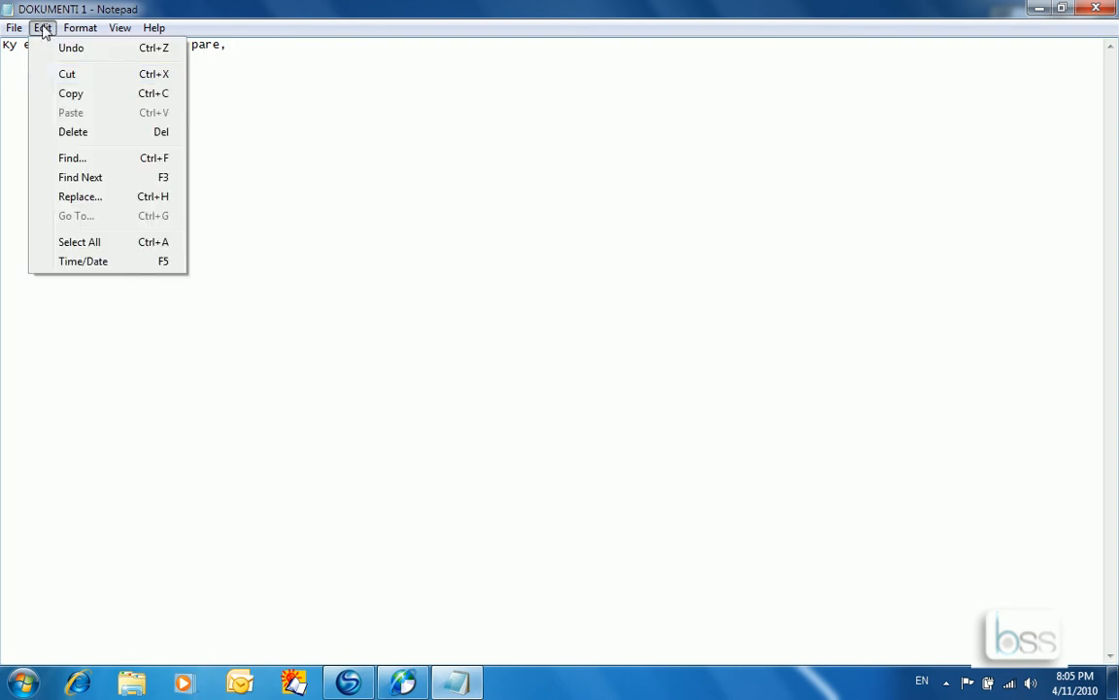
left_click(93, 75)
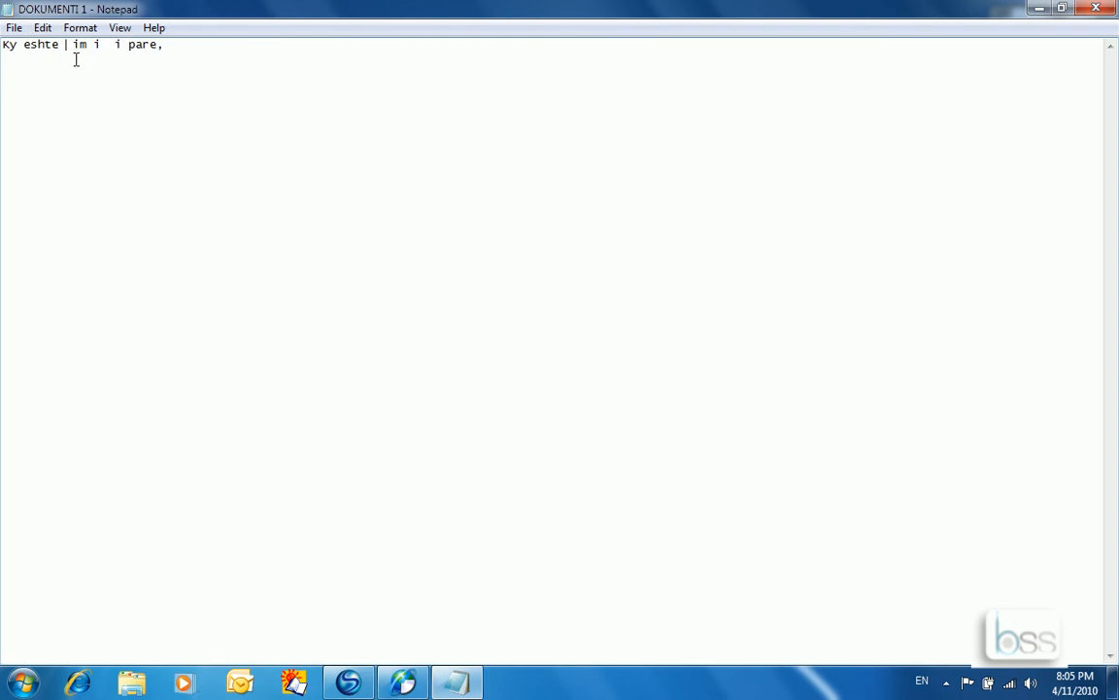
left_click(242, 46)
left_click(42, 28)
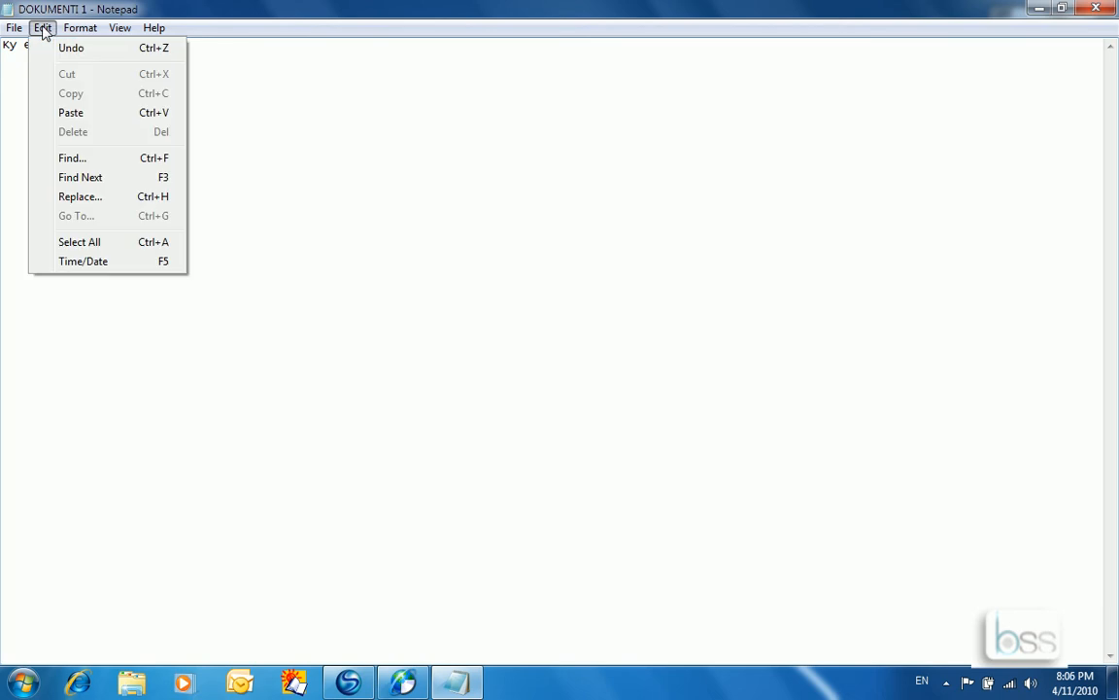
left_click(71, 112)
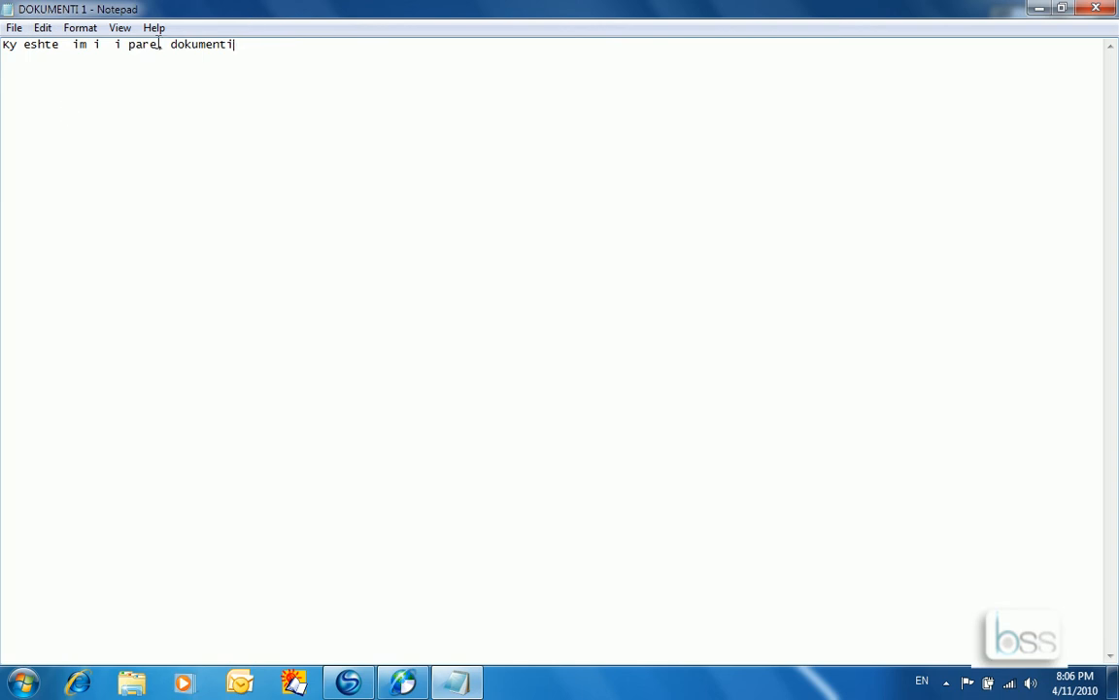
Copy the words "i pare" and paste them at the end of the line after "dokumenti"
left_click_drag(158, 44, 116, 49)
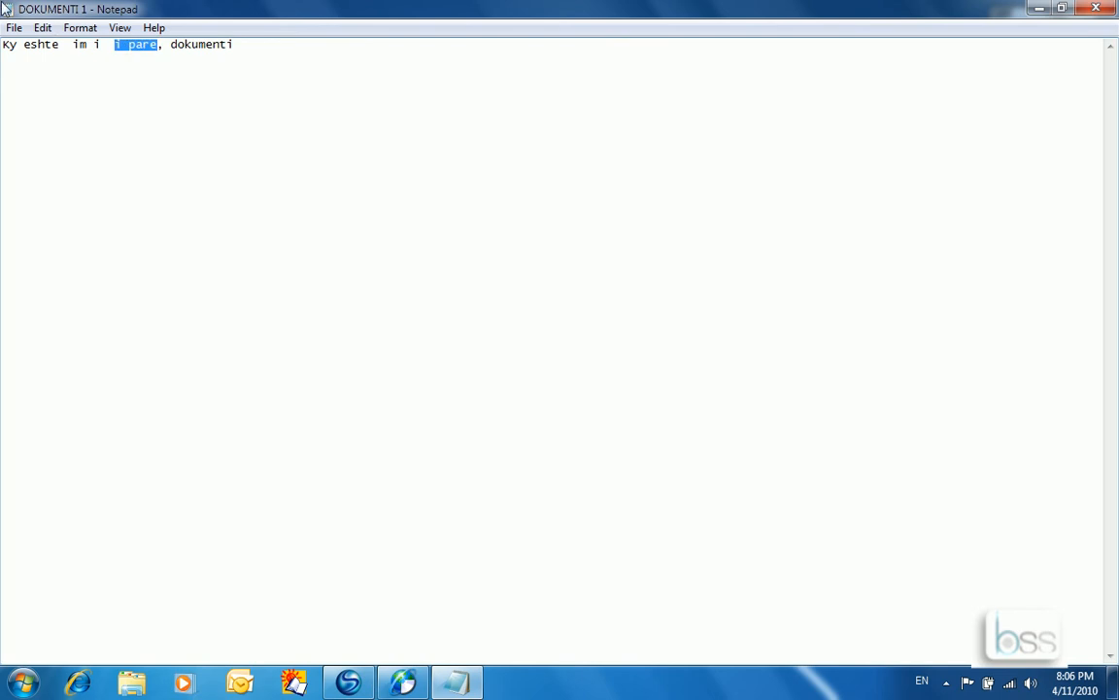
left_click(43, 29)
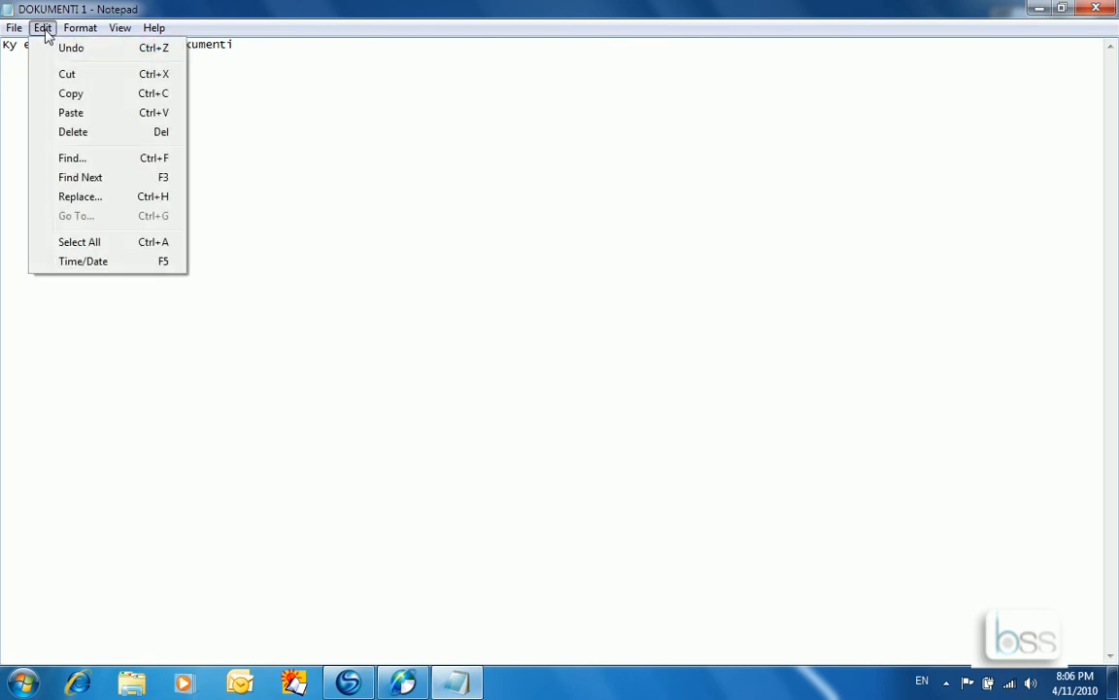
left_click(70, 94)
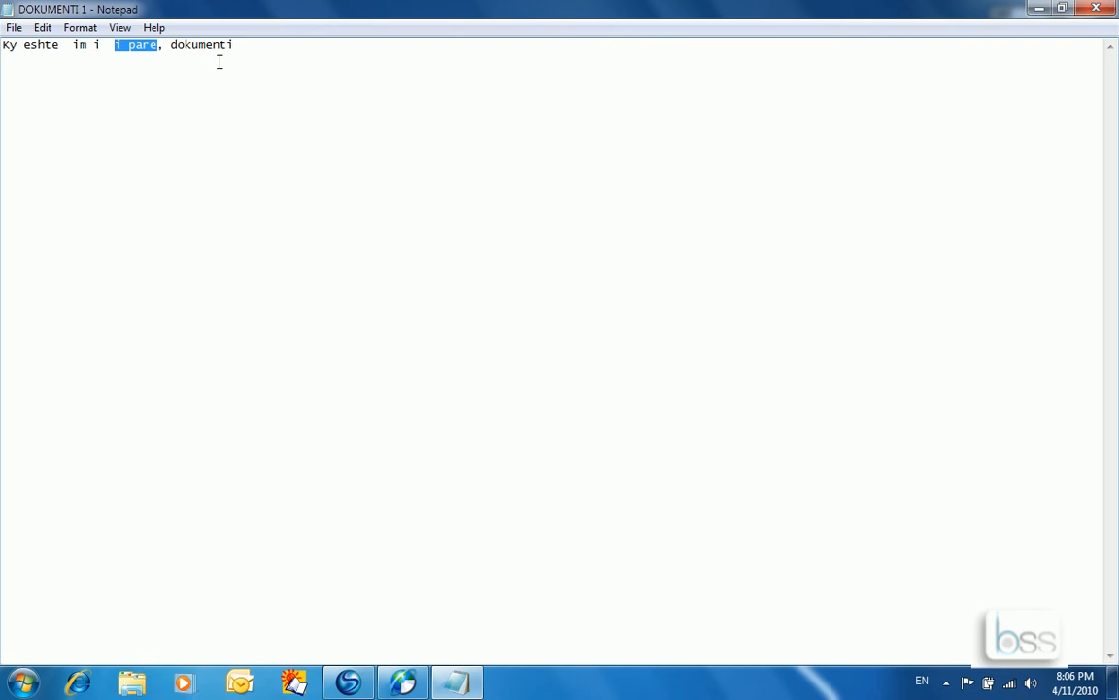
left_click(287, 49)
left_click(166, 53)
left_click(42, 27)
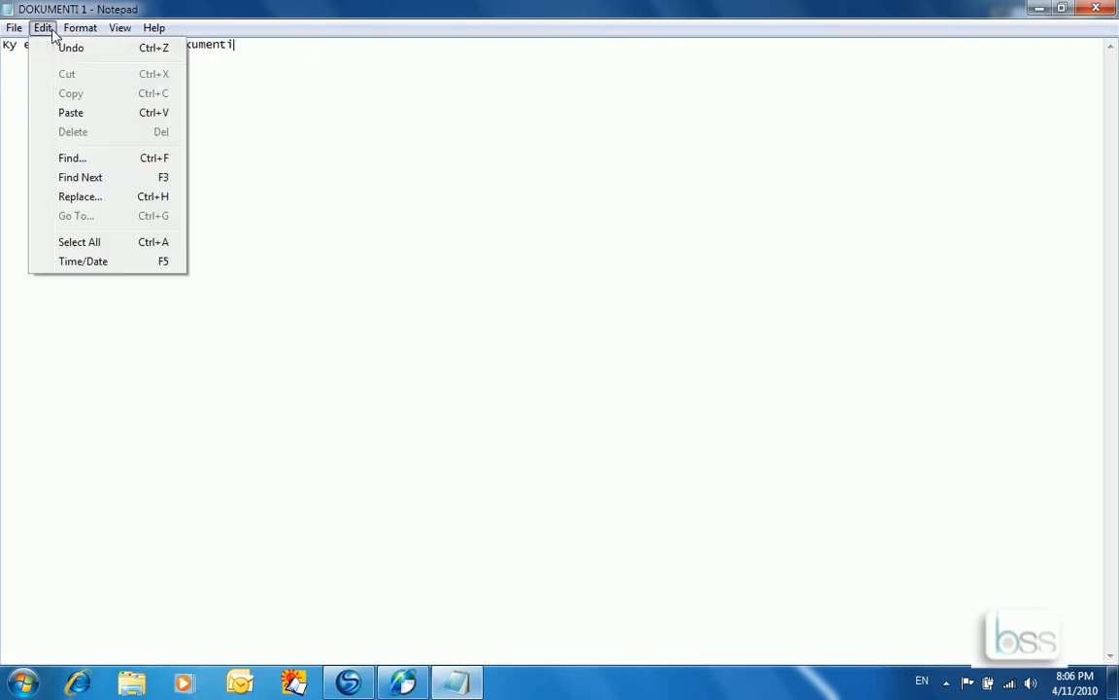
left_click(59, 114)
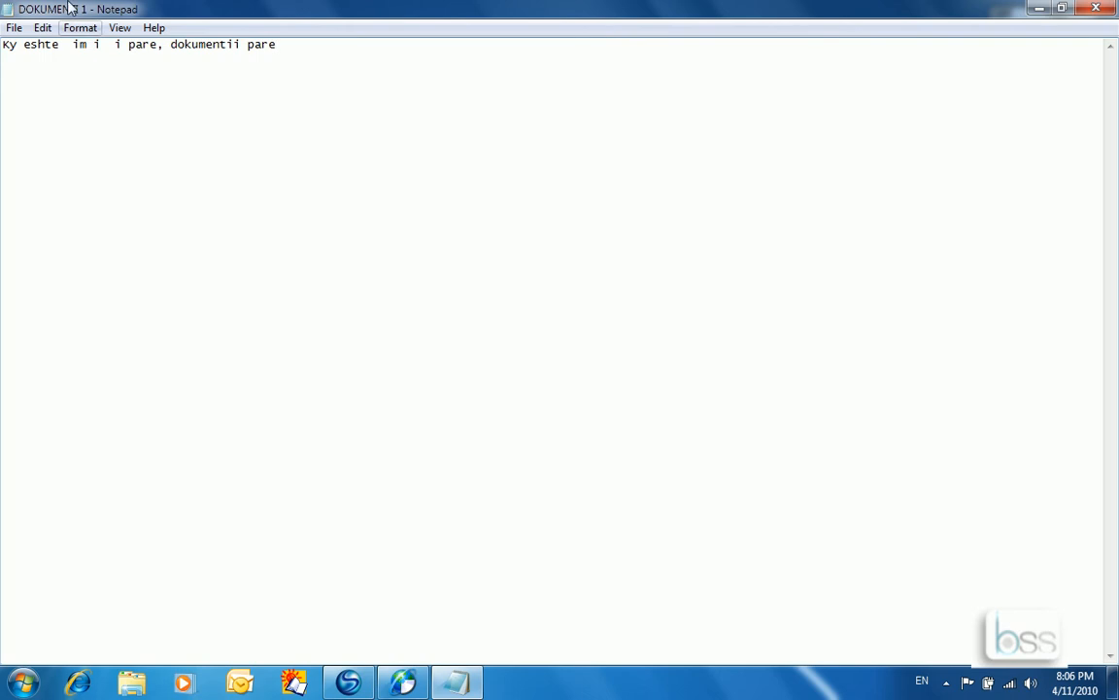
Find the word "eshte" with the search direction set to Up, and close the search
left_click(43, 27)
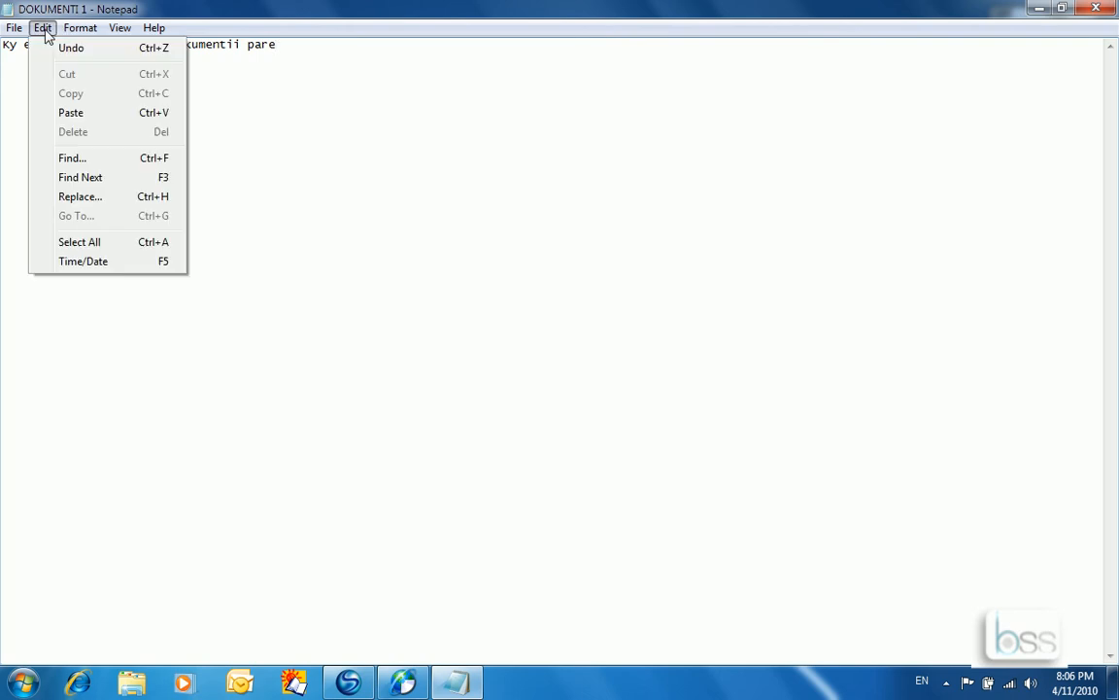
left_click(107, 163)
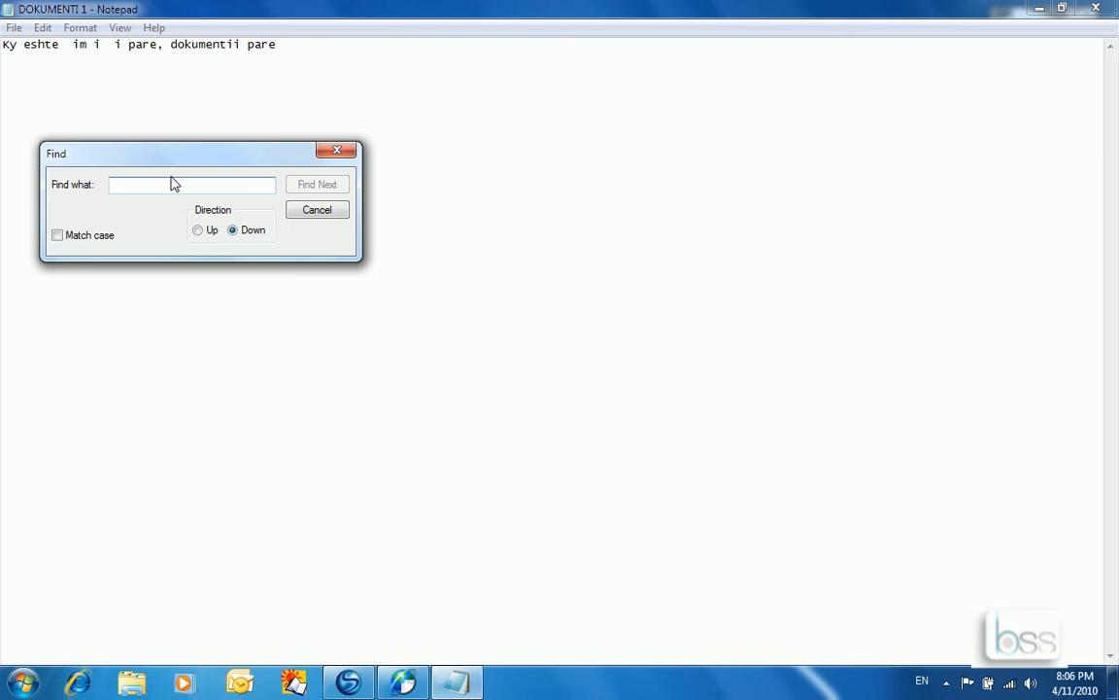
type("eshte")
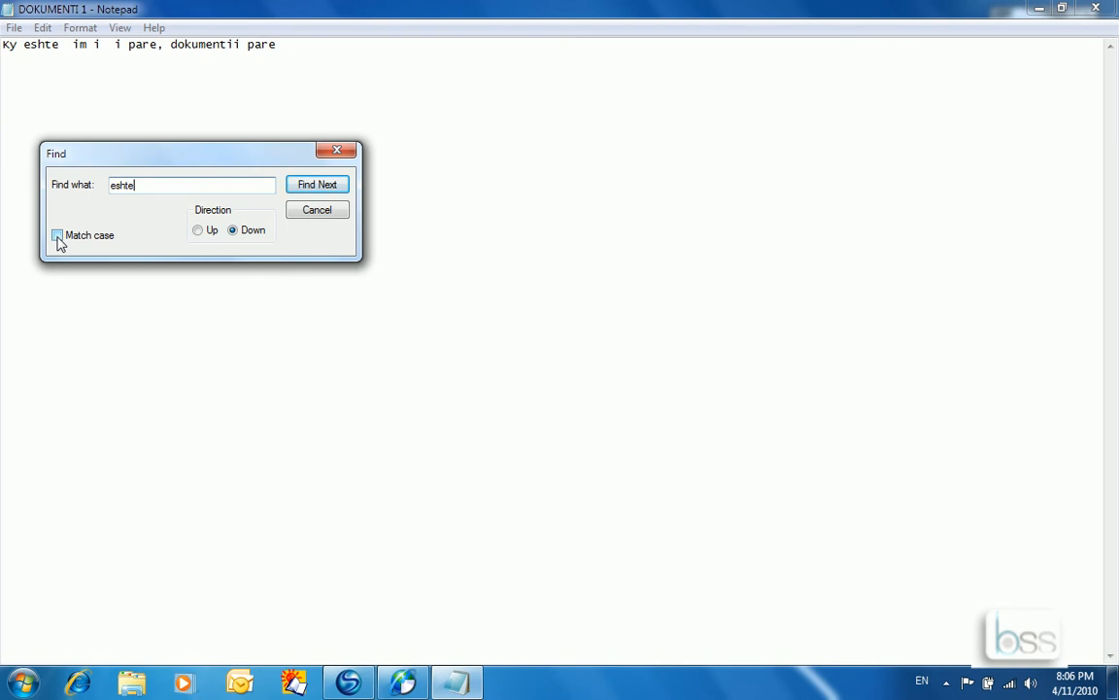
left_click(199, 232)
left_click(318, 187)
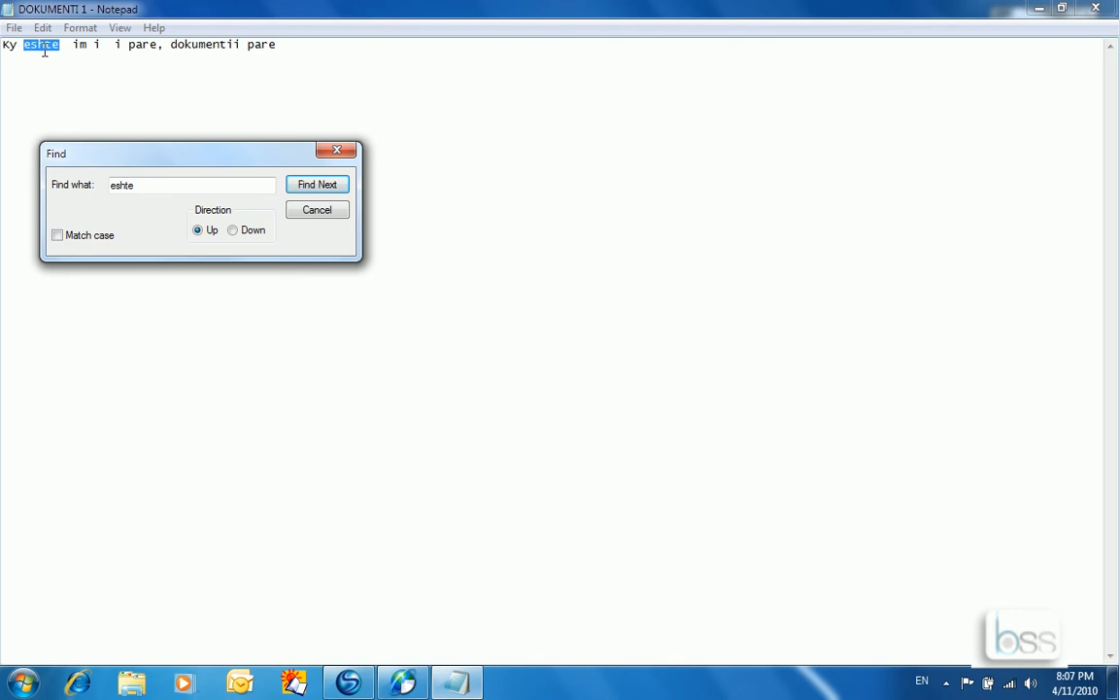
left_click(315, 209)
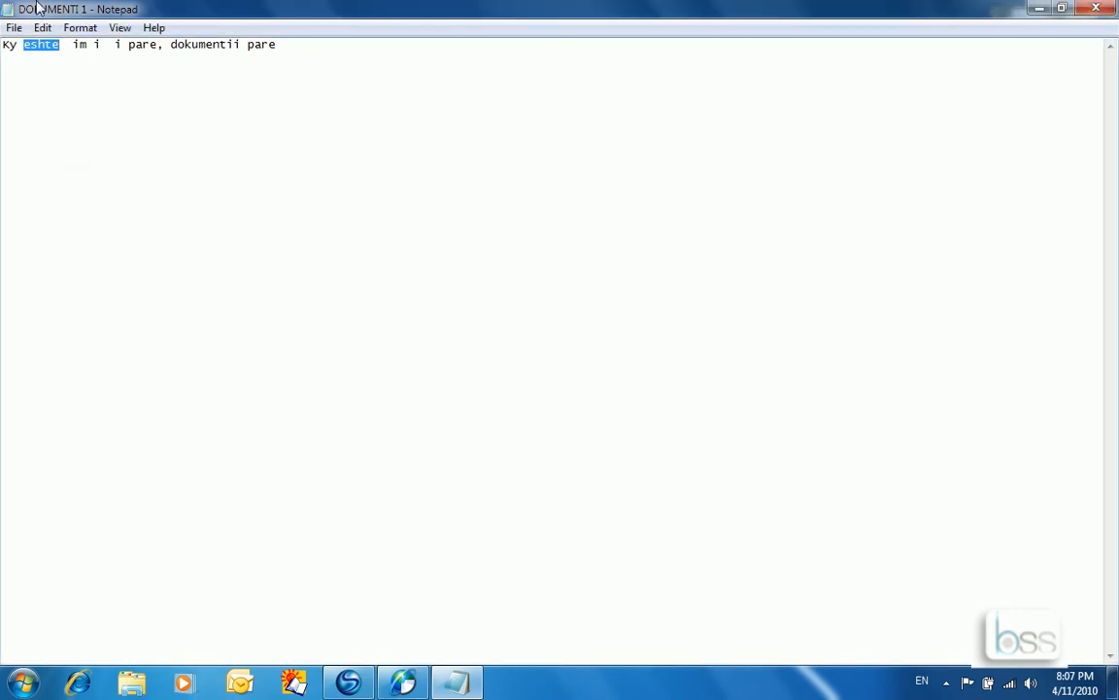
Replace every occurrence of "pare" with "dyte" in the document and close the Replace dialog
left_click(44, 28)
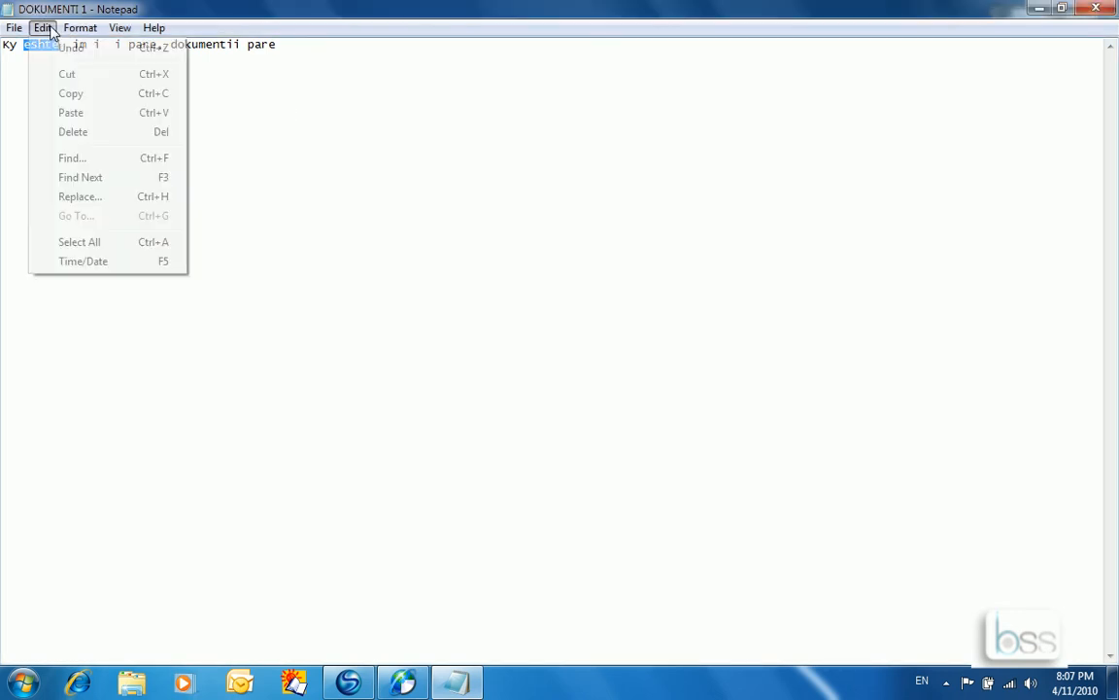
left_click(77, 197)
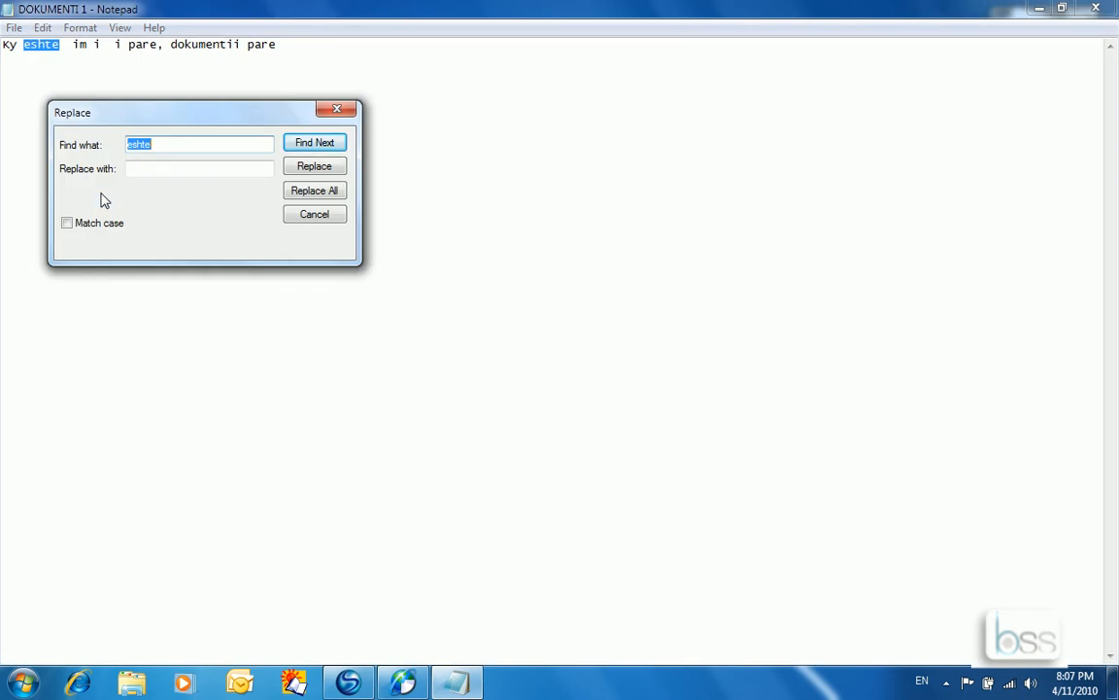
type("pare")
key("Tab")
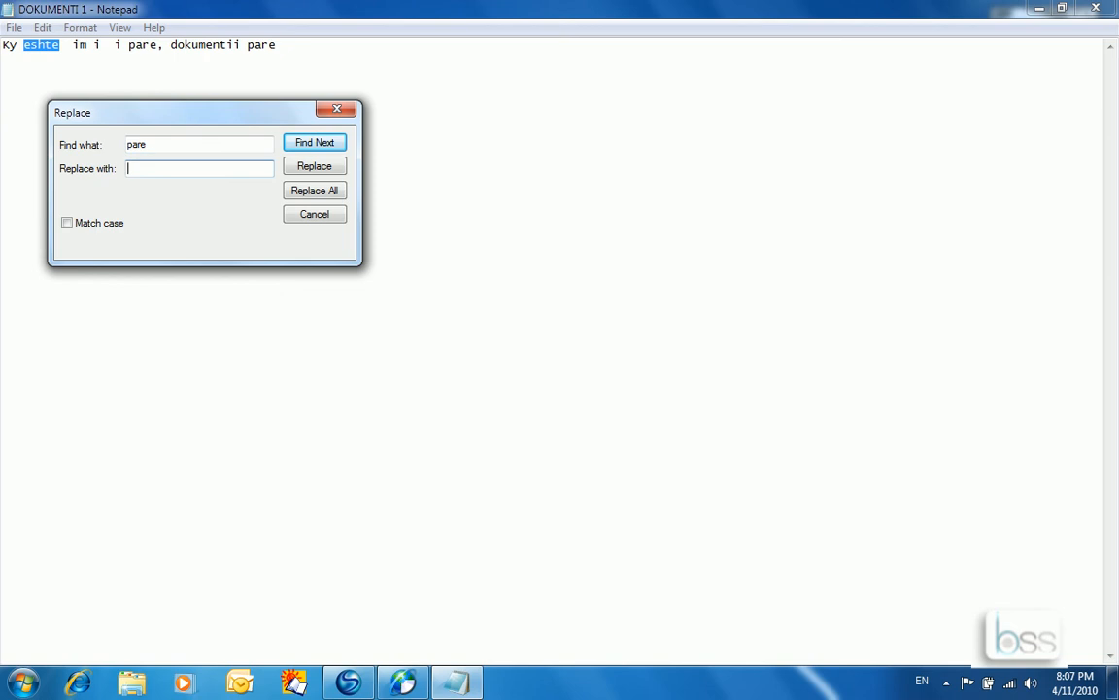
type("dyte")
left_click(318, 192)
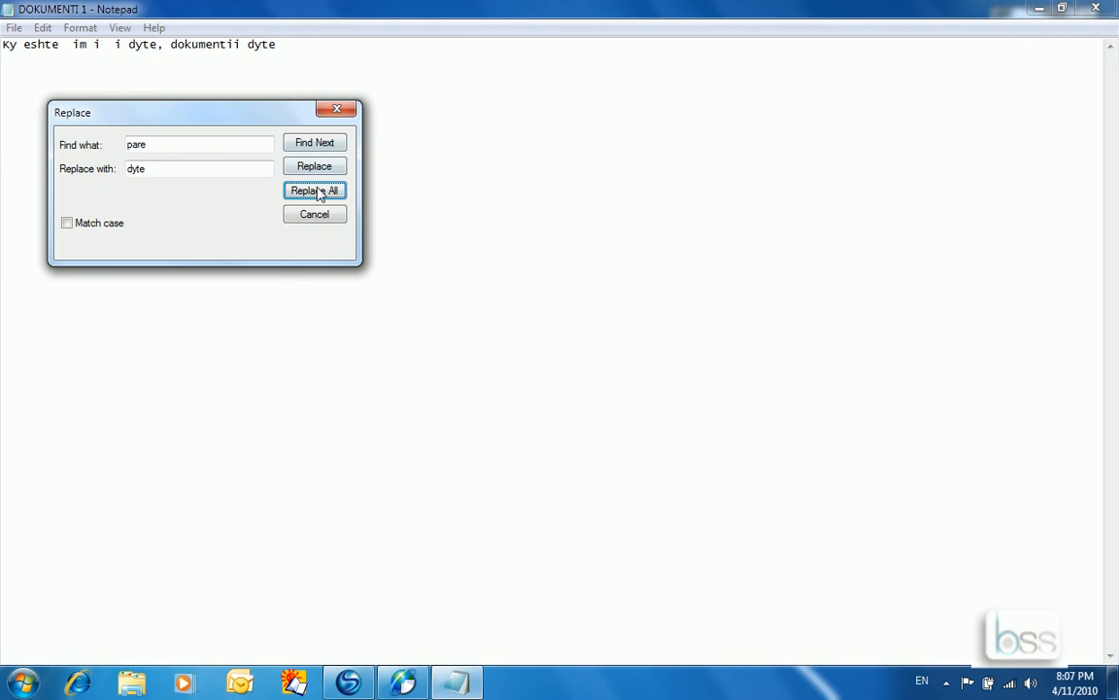
left_click(307, 215)
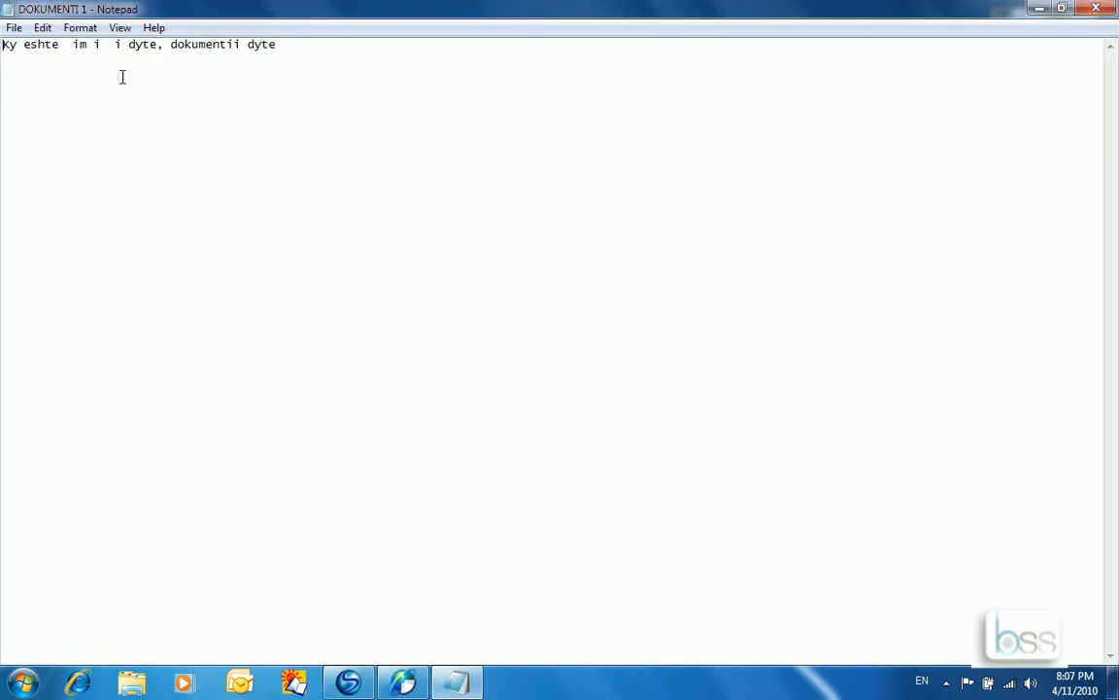
Select the entire text, deselect it, and insert the current time and date on a new line below it
left_click(48, 30)
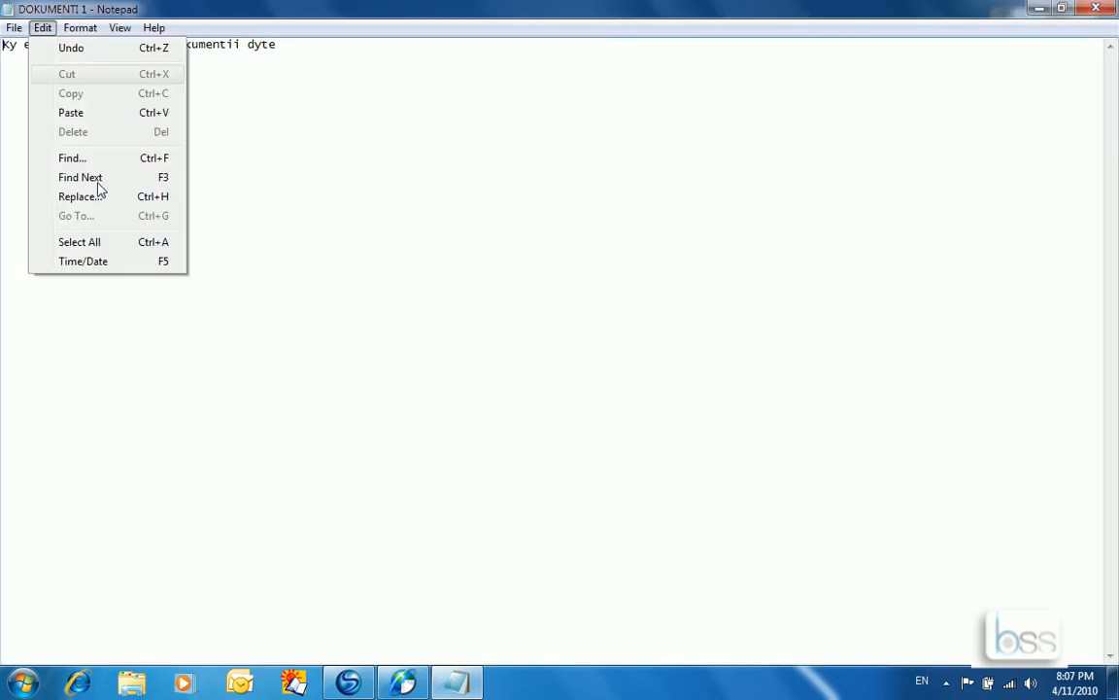
left_click(118, 242)
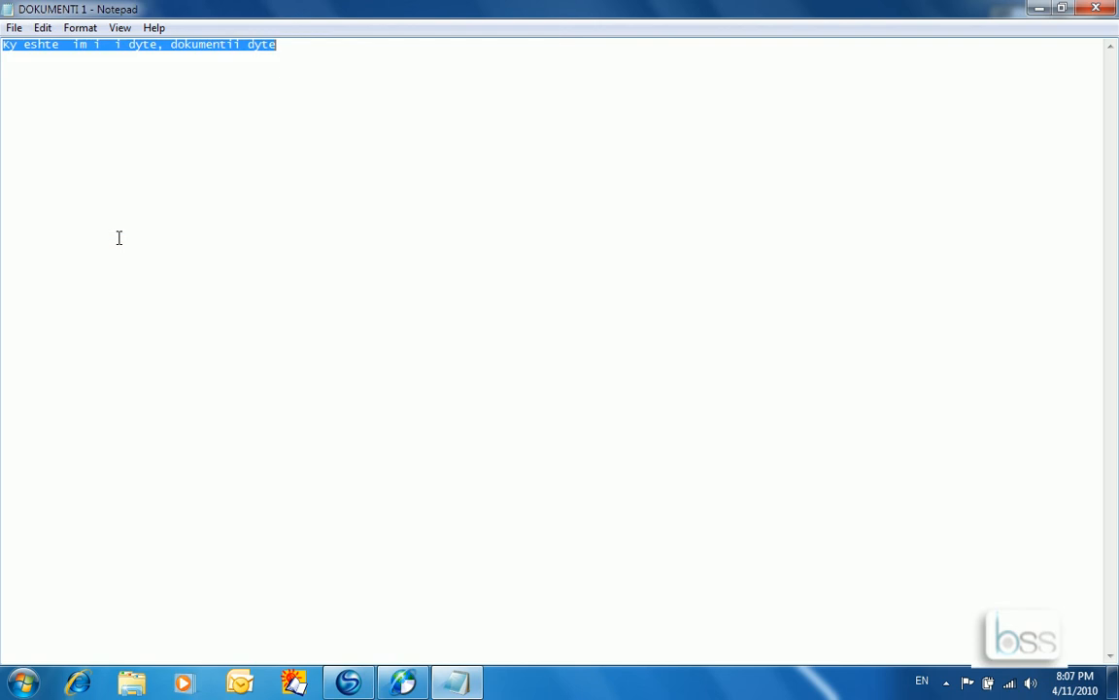
left_click(309, 44)
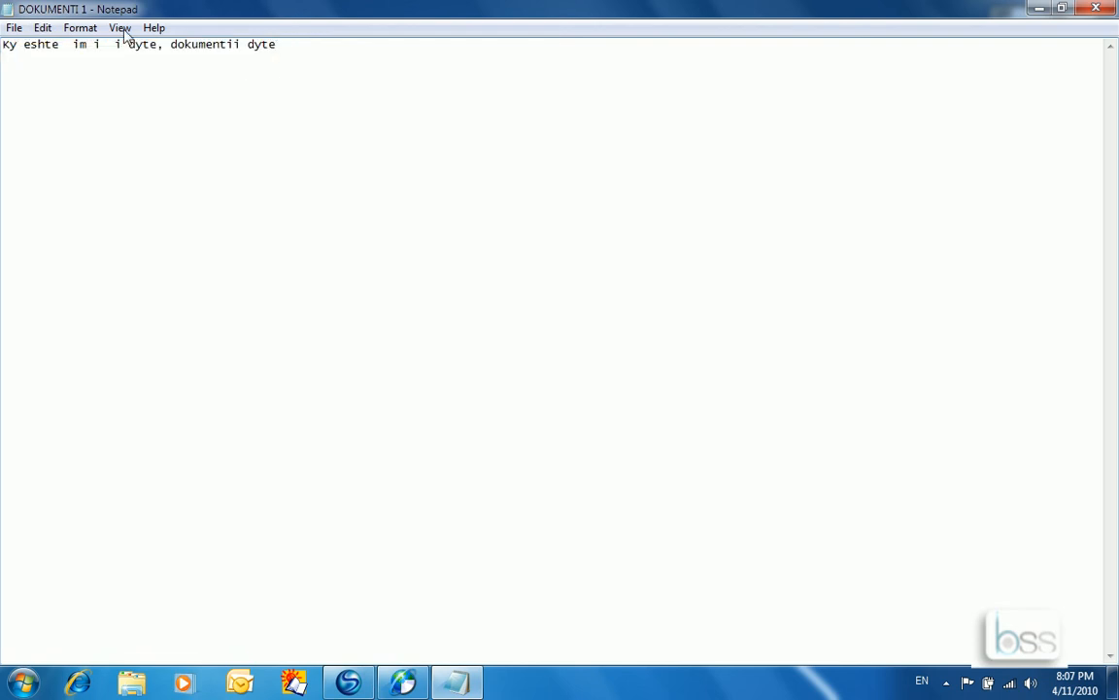
left_click(43, 28)
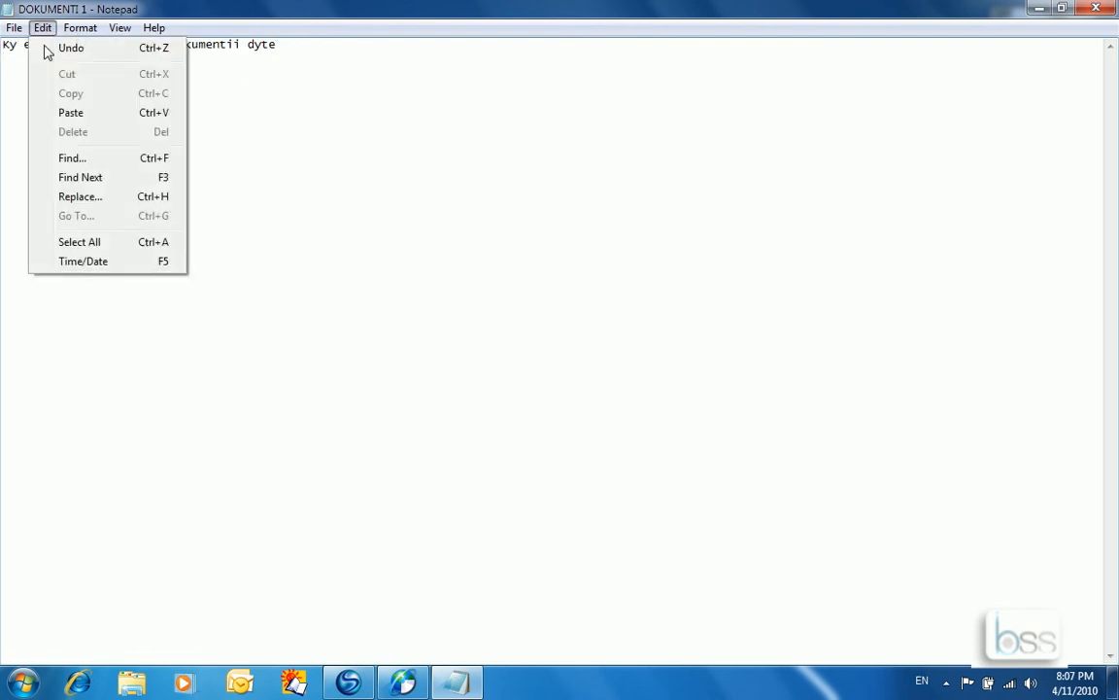
left_click(97, 262)
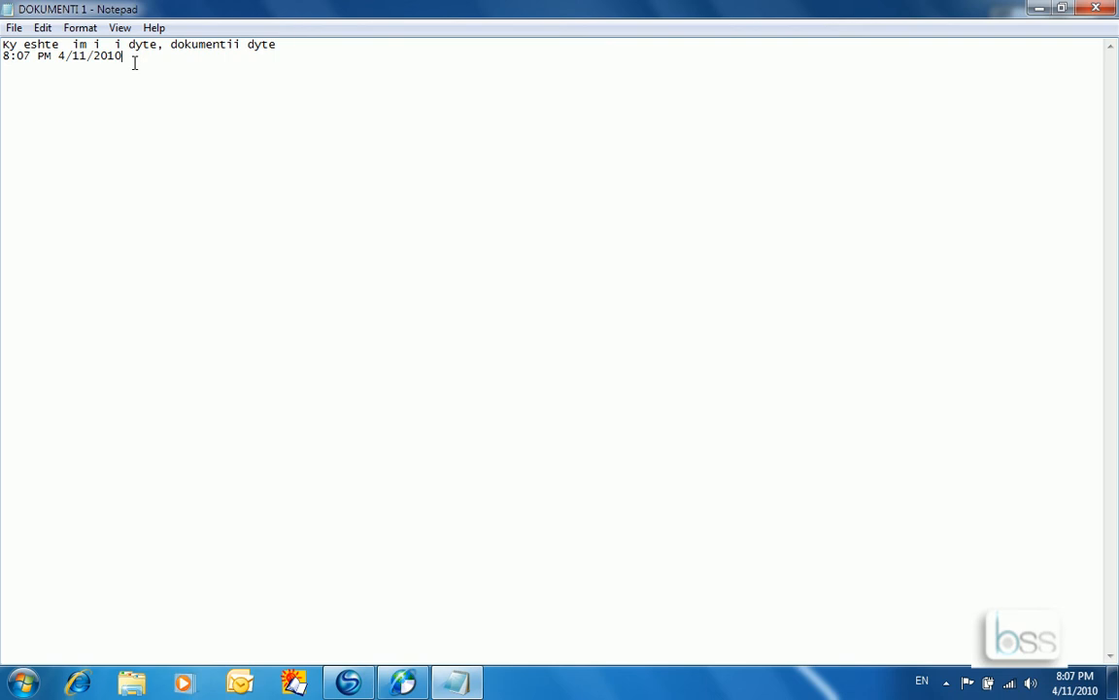
Set the document's font to Lucida Handwriting, Italic style, size 18
left_click(83, 30)
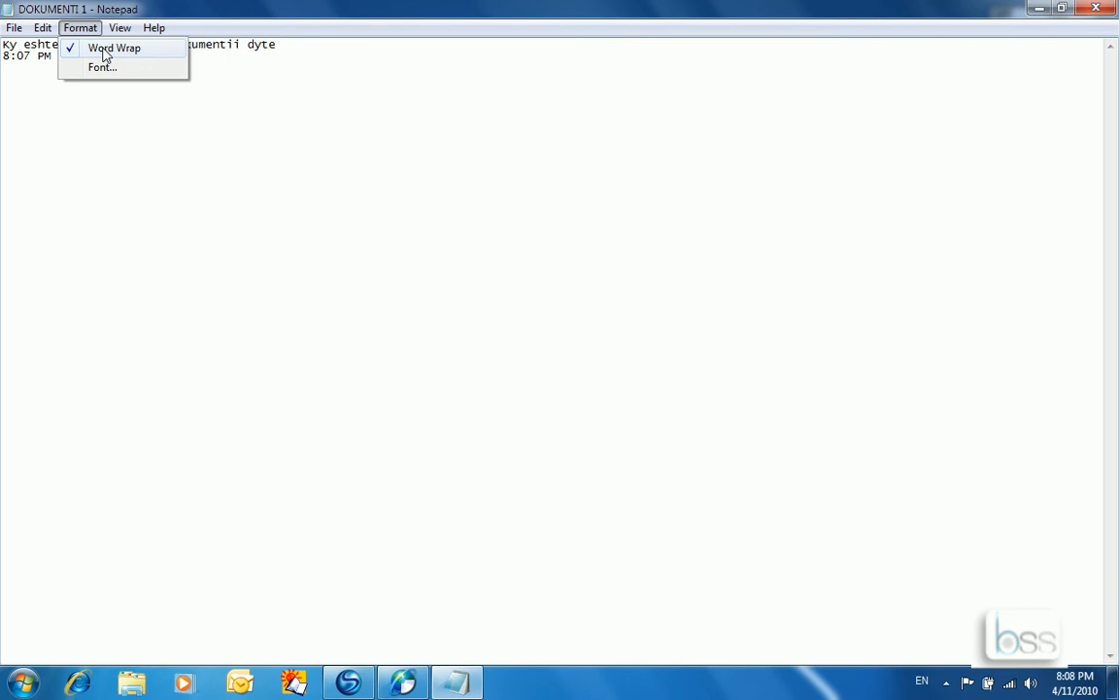
mouse_move(153, 27)
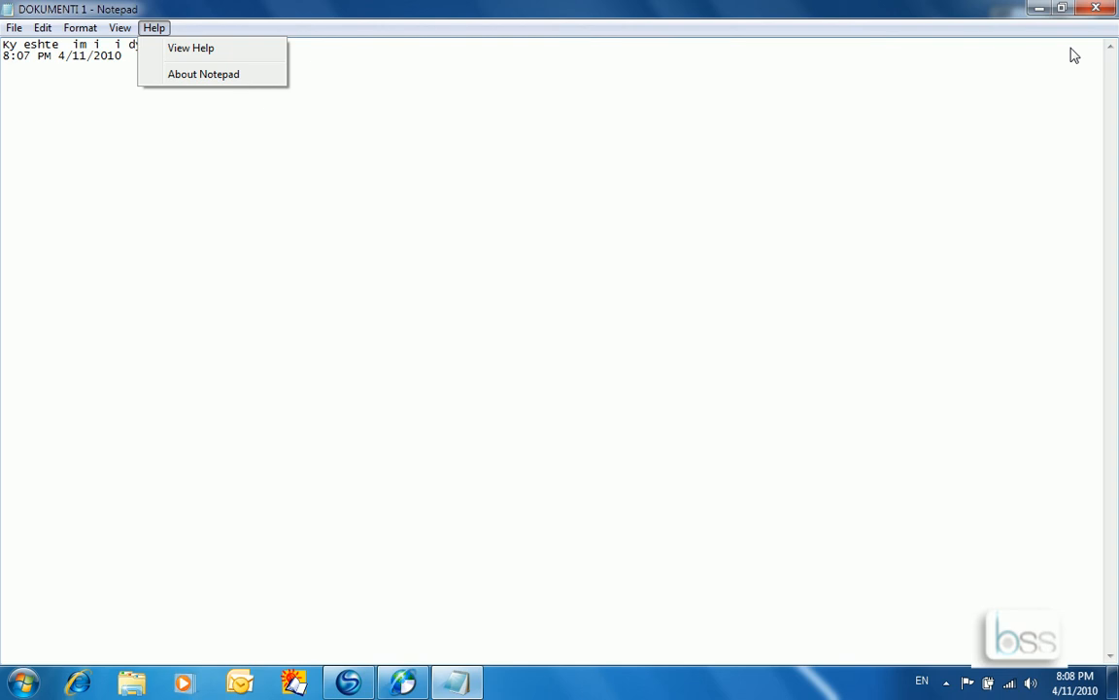
mouse_move(86, 27)
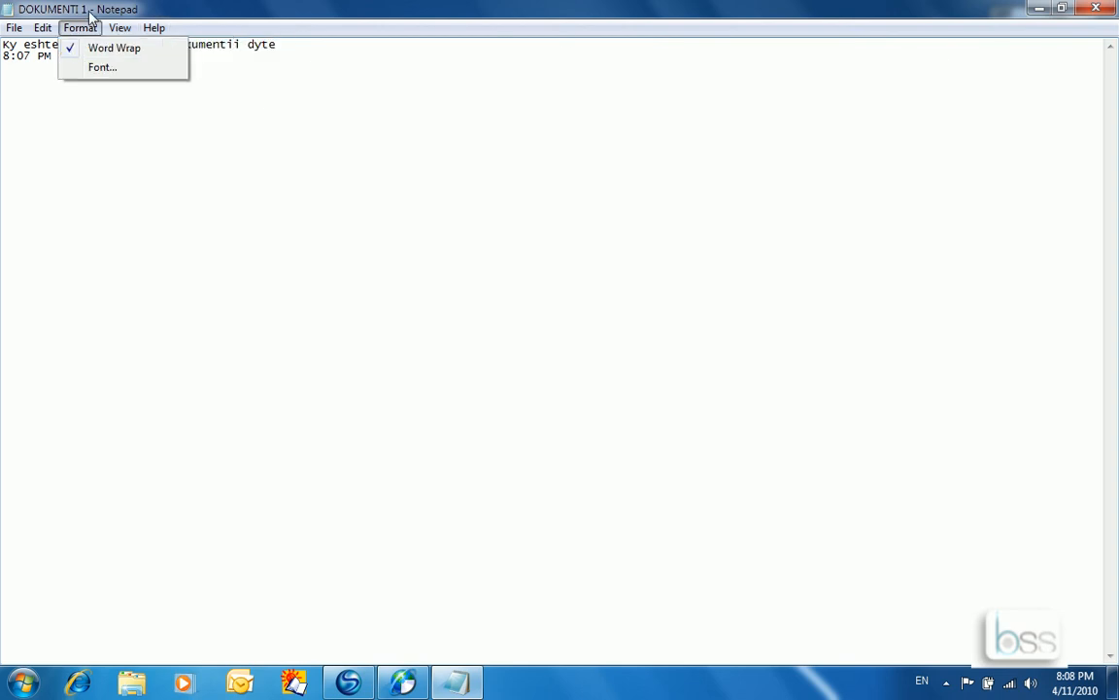
left_click(82, 68)
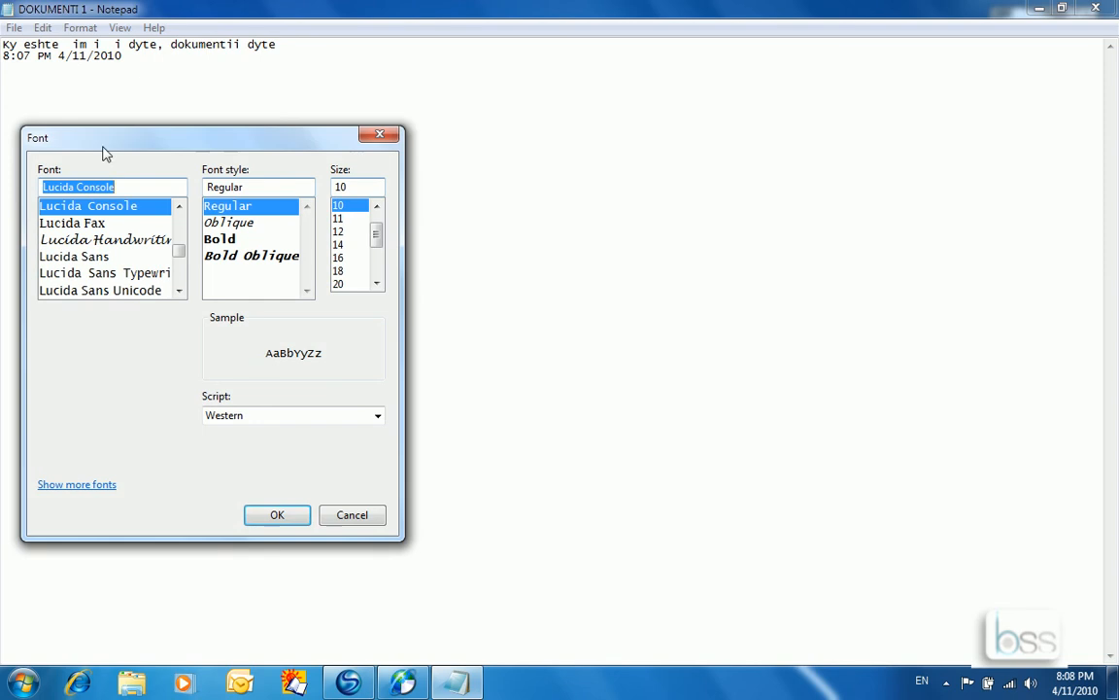
left_click(97, 239)
left_click(338, 271)
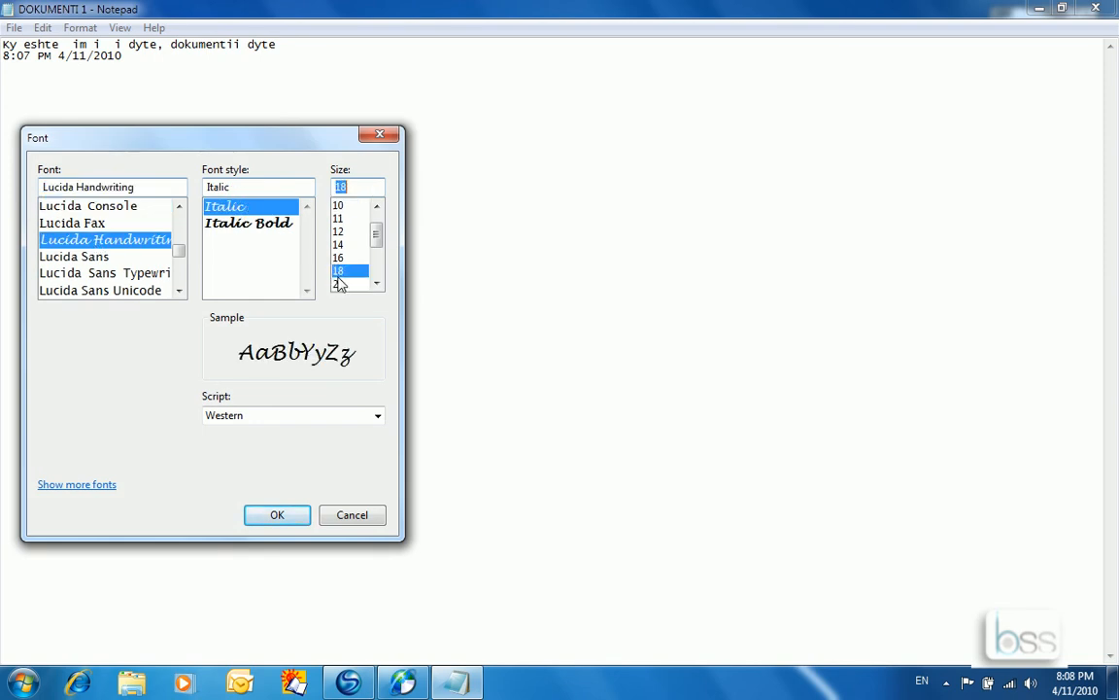
left_click(276, 514)
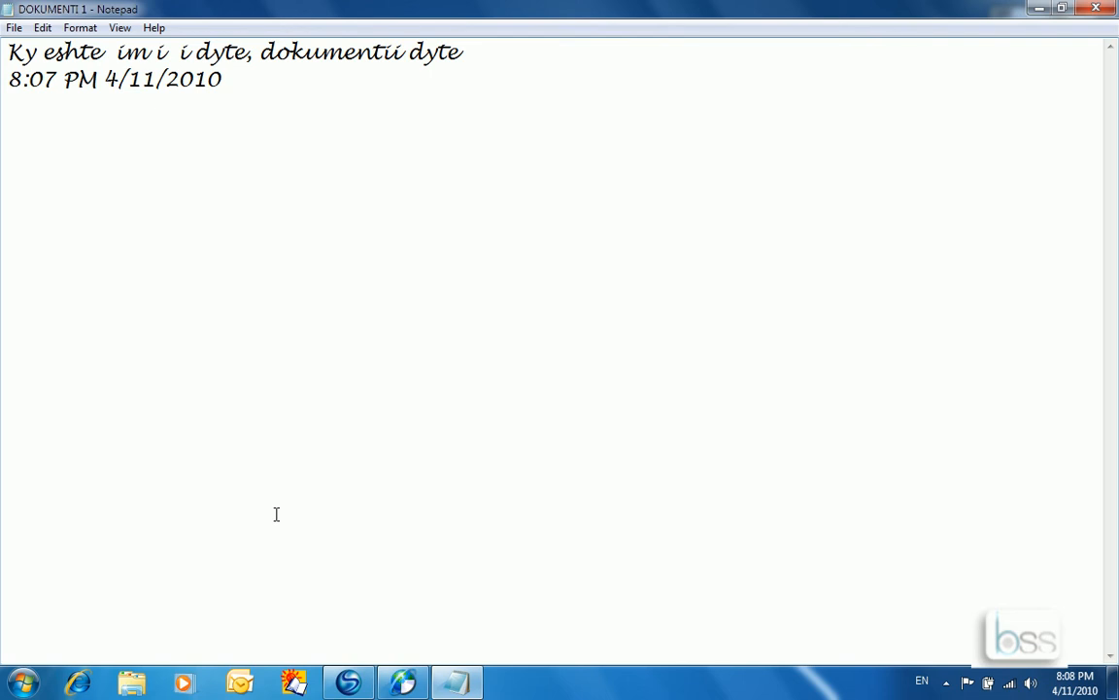
Close the "DOKUMENTI 1" document window
left_click(116, 30)
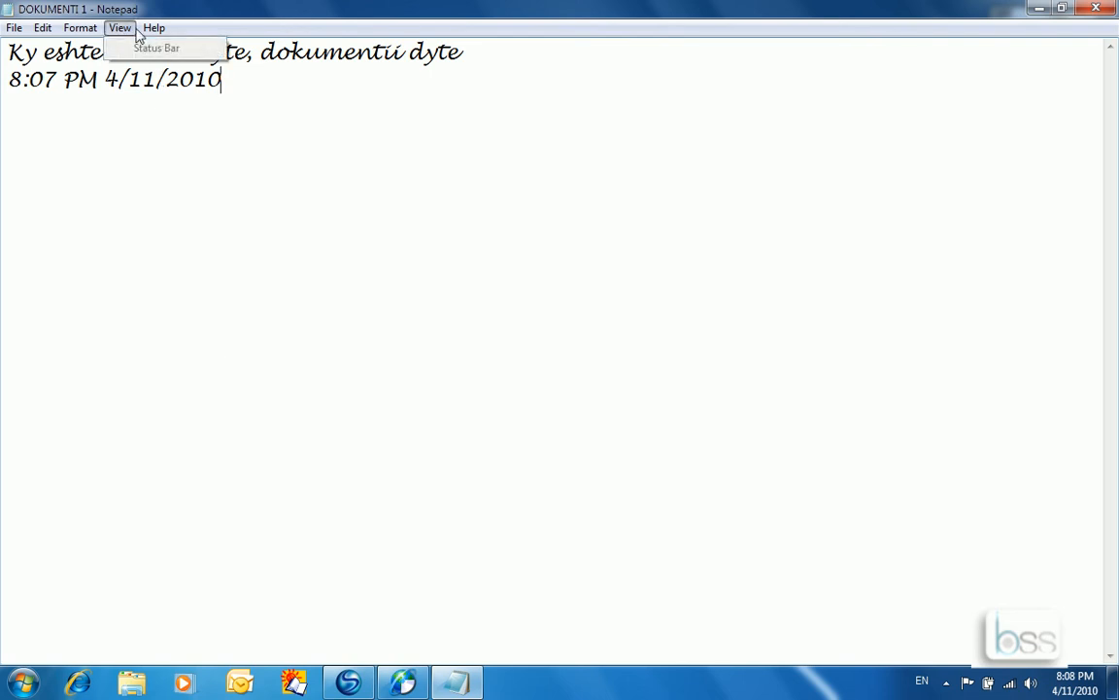
mouse_move(154, 32)
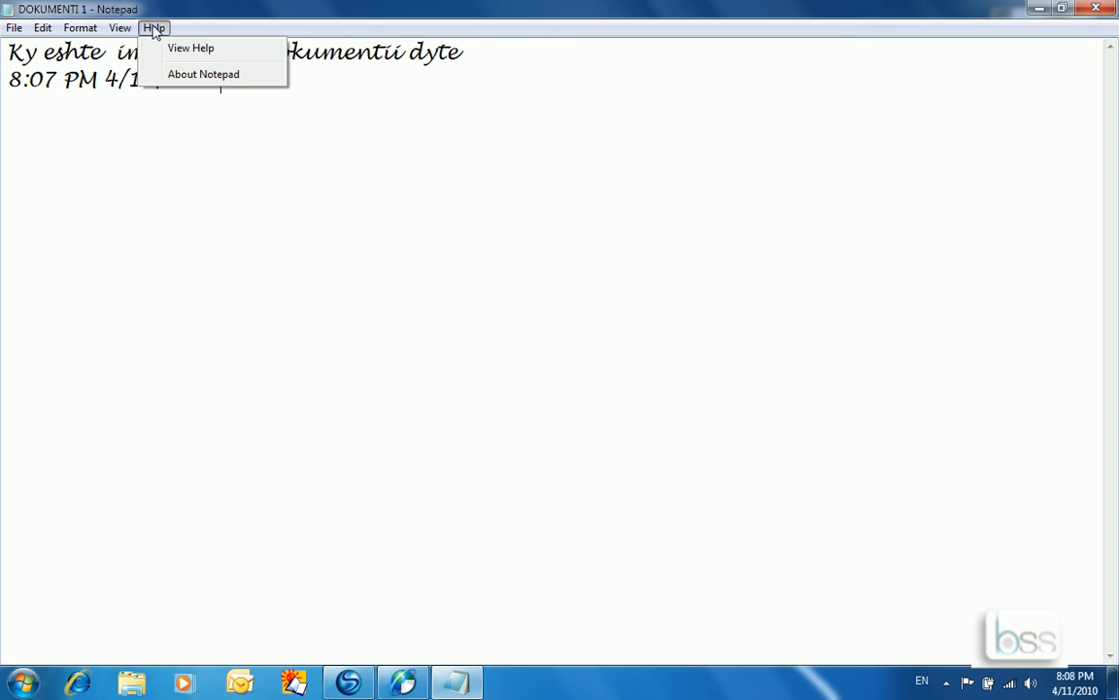
left_click(1096, 10)
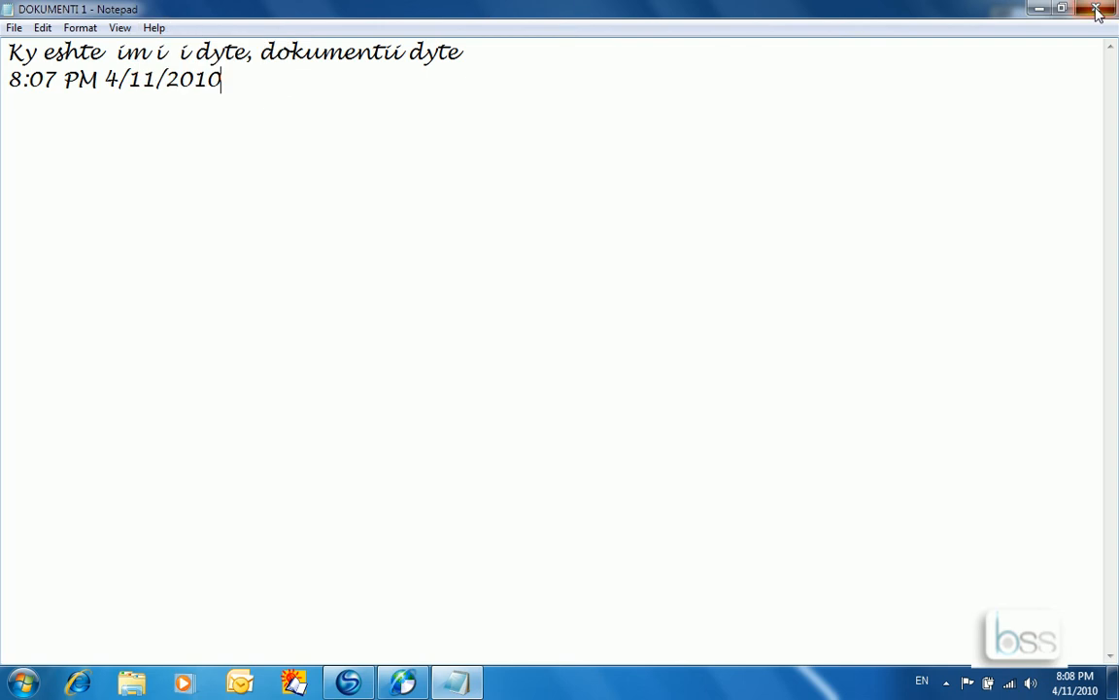
left_click(1098, 10)
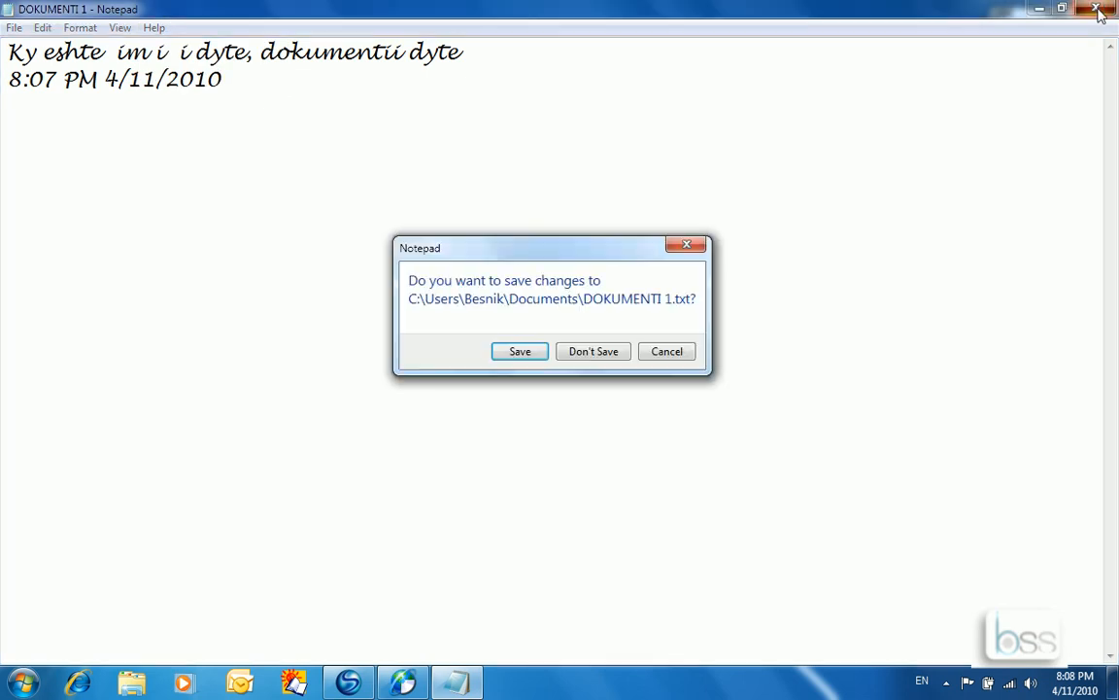